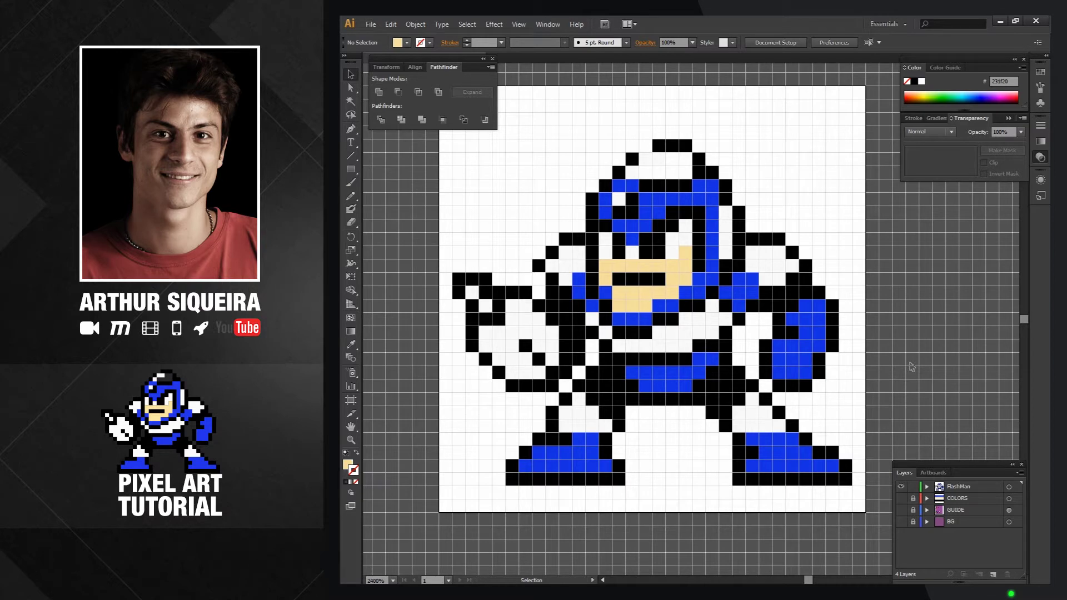
- Close the finished character artwork and draw a rectangular grid covering the whole blank artboard
key("ctrl+w")
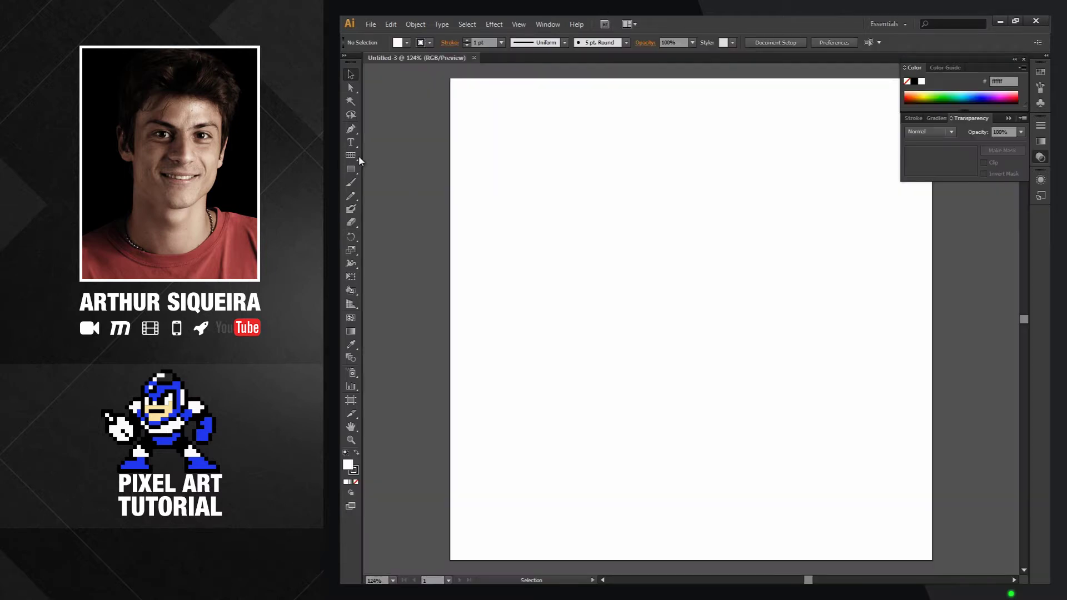
left_click(355, 156)
left_click_drag(451, 81, 933, 560)
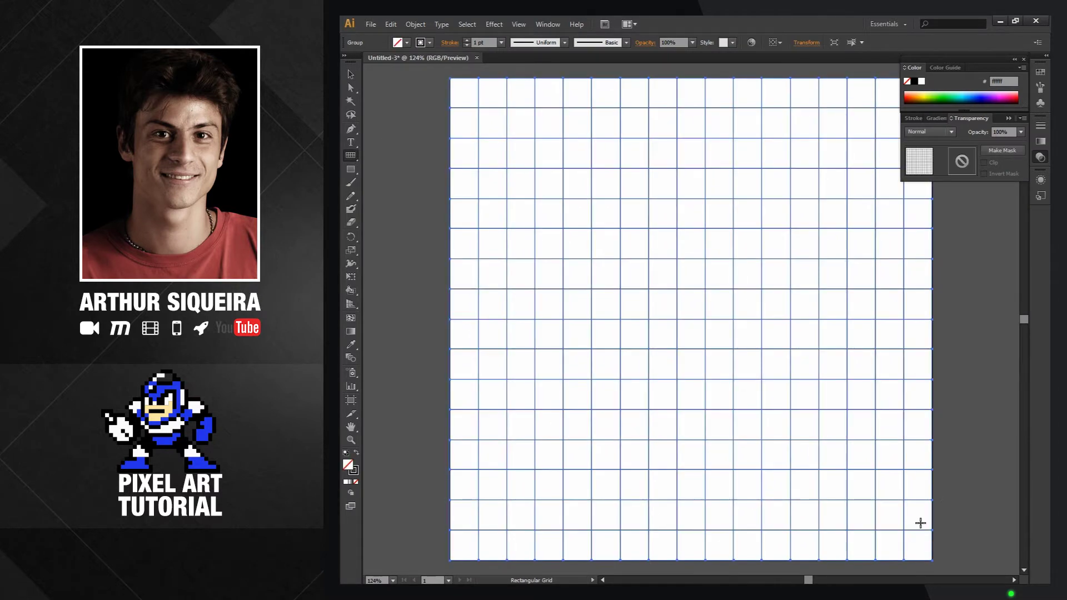
- Use the Live Paint Bucket with black to fill grid cells forming a round ball outline in the upper middle of the grid
left_click(351, 290)
double_click(348, 465)
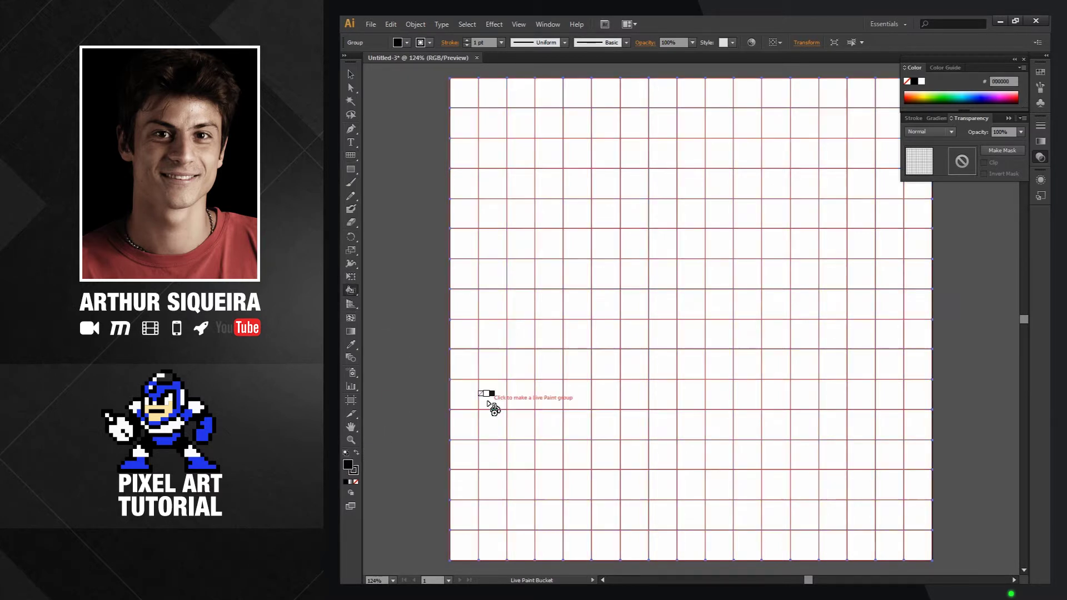
left_click(635, 155)
left_click(663, 154)
left_click(691, 155)
left_click(720, 154)
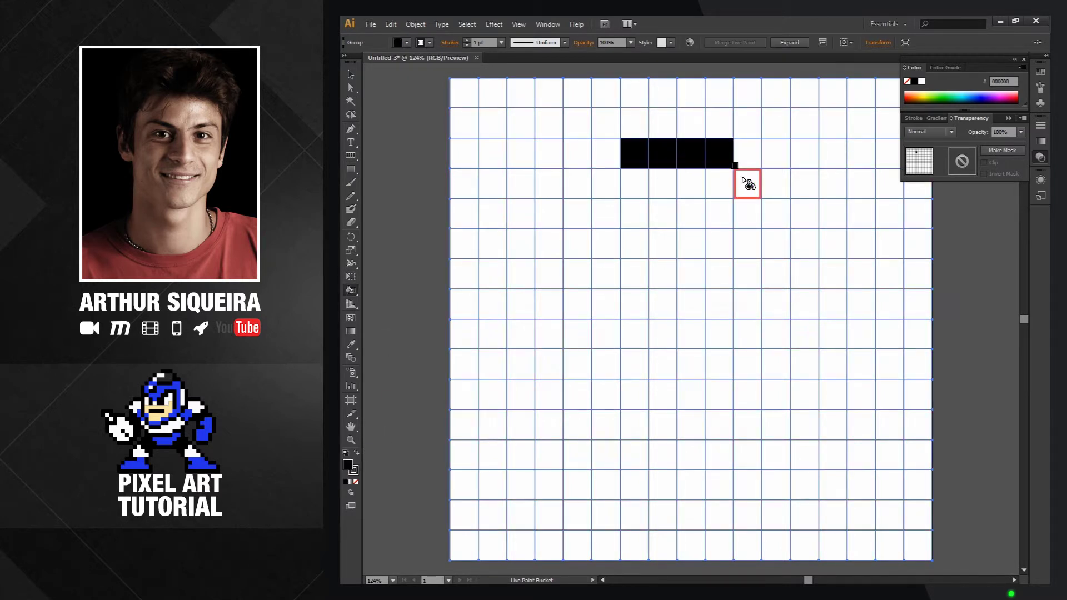
left_click(747, 184)
left_click(776, 214)
left_click(777, 244)
left_click(605, 340)
left_click(578, 304)
left_click(577, 274)
left_click(577, 244)
left_click(577, 214)
left_click(606, 184)
- Fill the ball's interior cells with dark red, leaving a two-by-two white highlight near its upper-left edge
double_click(348, 464)
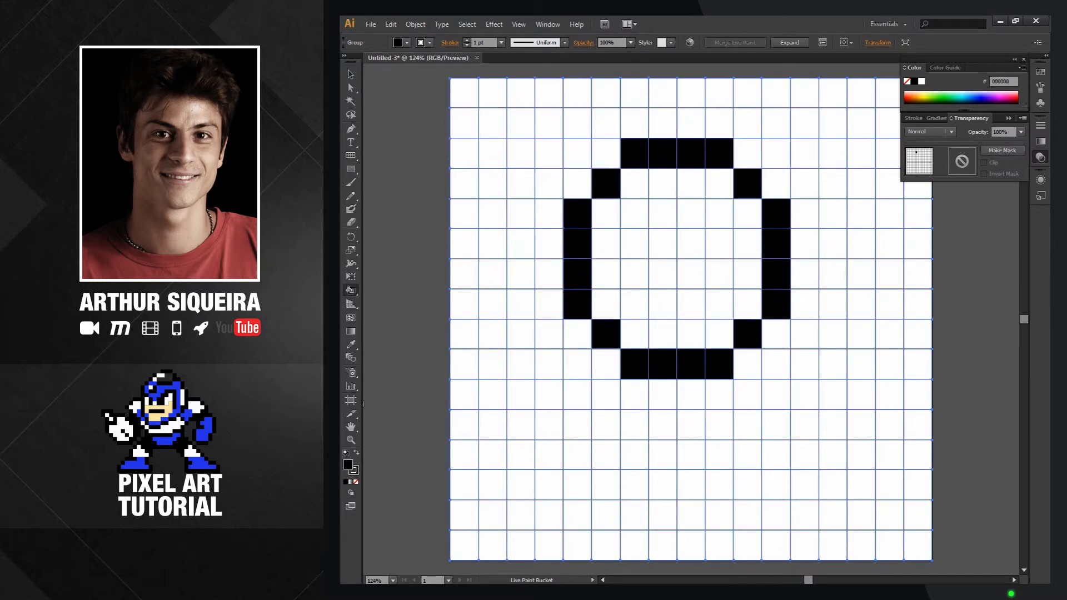
left_click(606, 214)
left_click(690, 242)
left_click(692, 214)
left_click(663, 184)
left_click(748, 304)
- Expand the Live Paint ball artwork and set its stroke to none
left_click(351, 74)
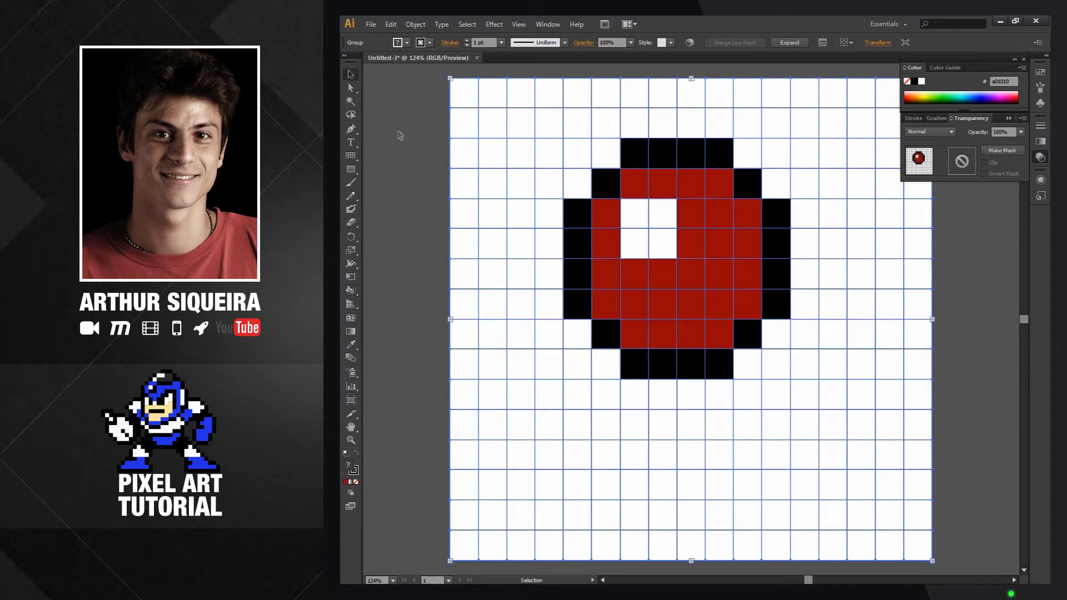
left_click(790, 42)
double_click(460, 112)
left_click(466, 112)
left_click(422, 44)
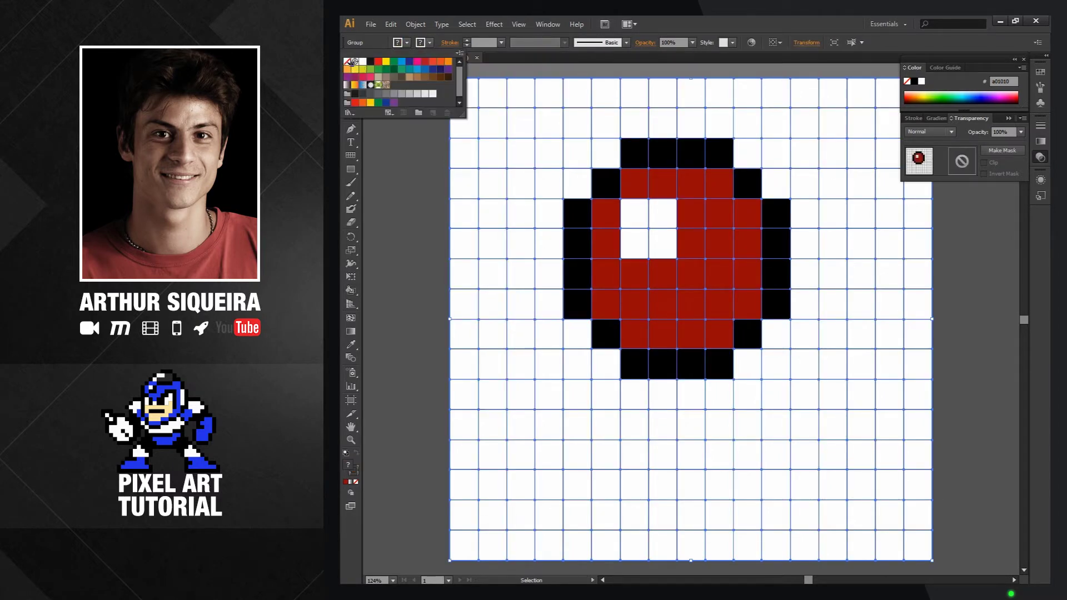
left_click(345, 62)
left_click(437, 205)
left_click(406, 193)
key("ctrl+plus")
key("ctrl+plus")
key("ctrl+plus")
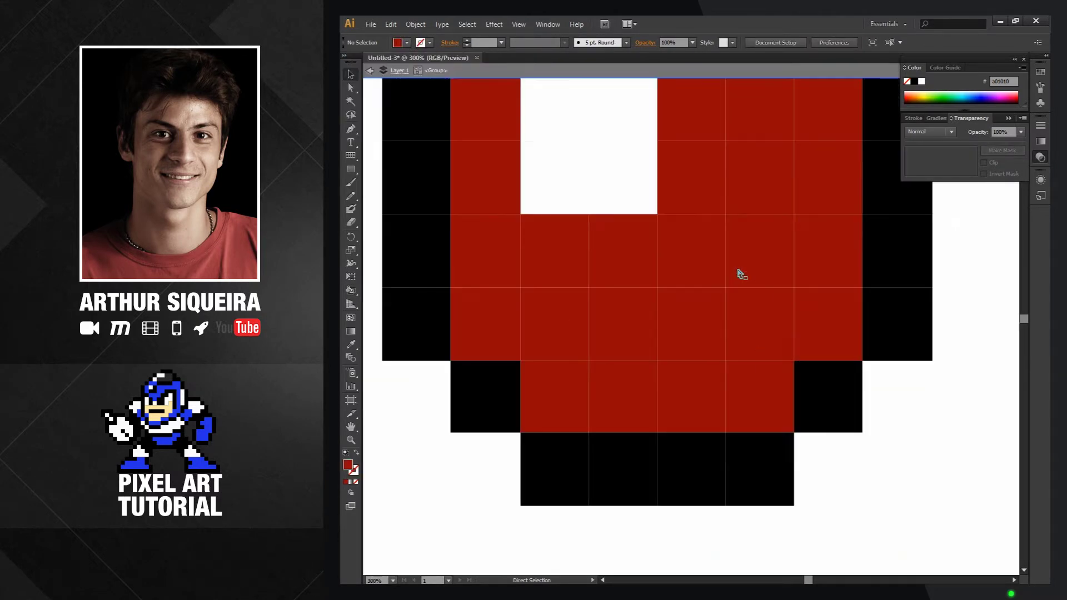
key("ctrl+minus")
key("ctrl+minus")
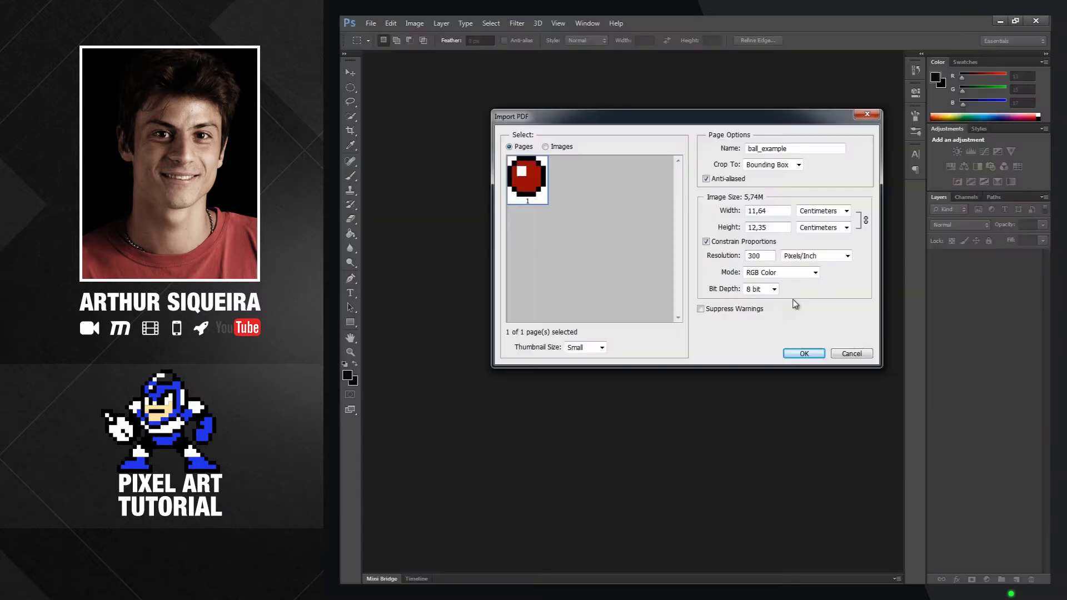
- Import the ball_example page into Photoshop at 300 pixels/inch in RGB Color, cropped to its bounding box
left_click(804, 354)
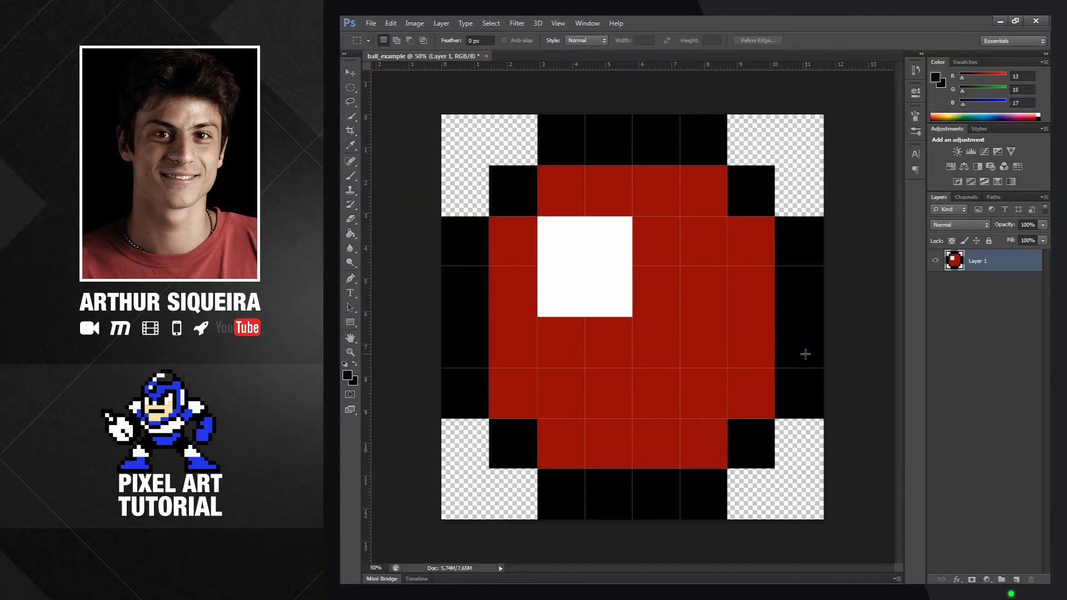
key("ctrl+plus")
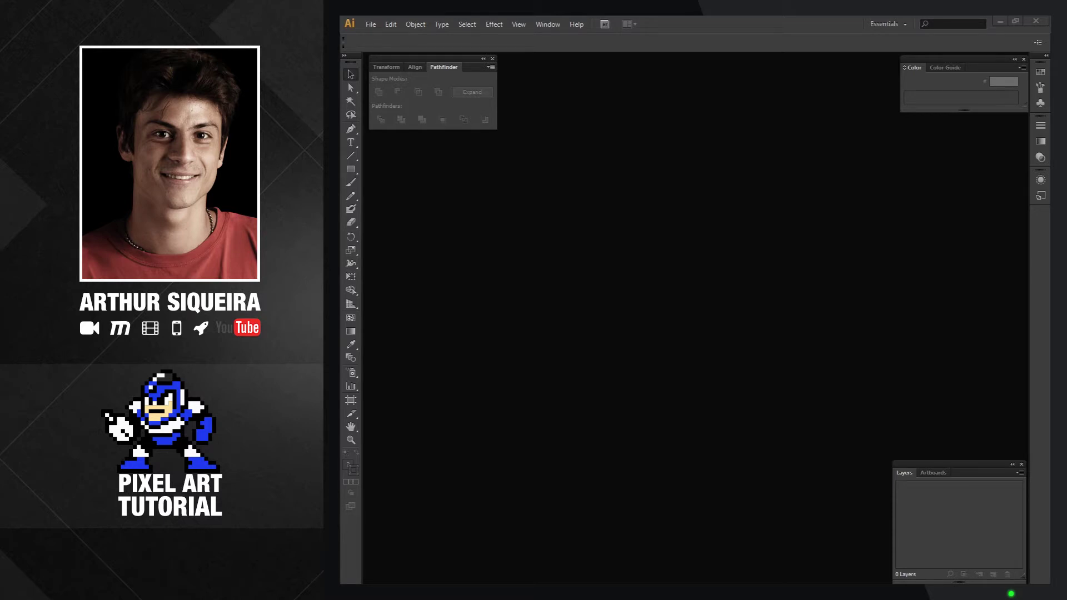
- Switch to the browser and open the Mega Man 2 Robot Masters sprite sheet page from The Spriters Resource's NES games
key("alt+Tab")
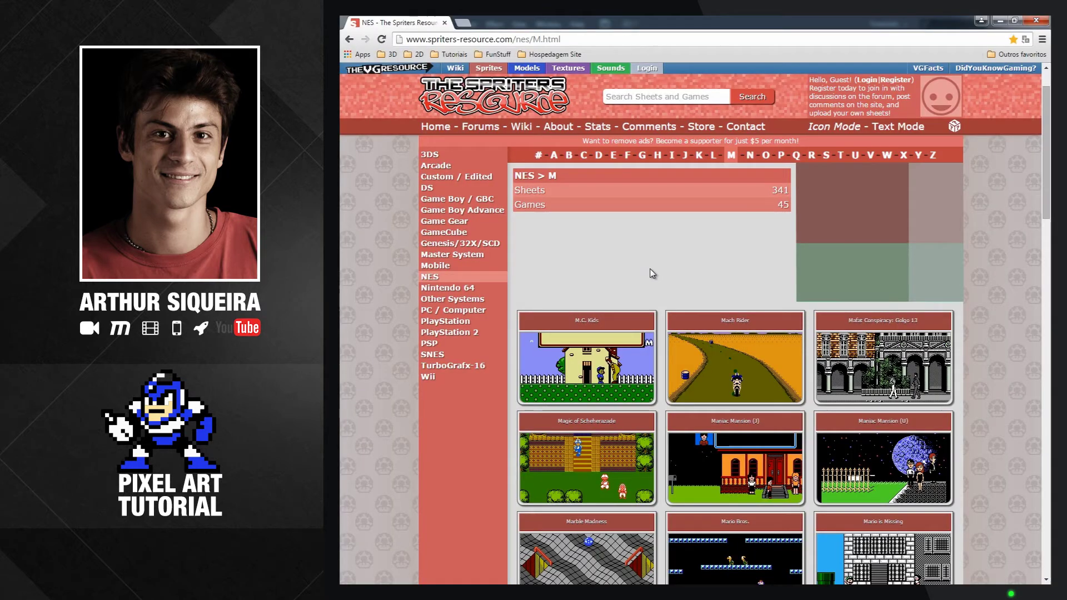
scroll(656, 274, "down", 2)
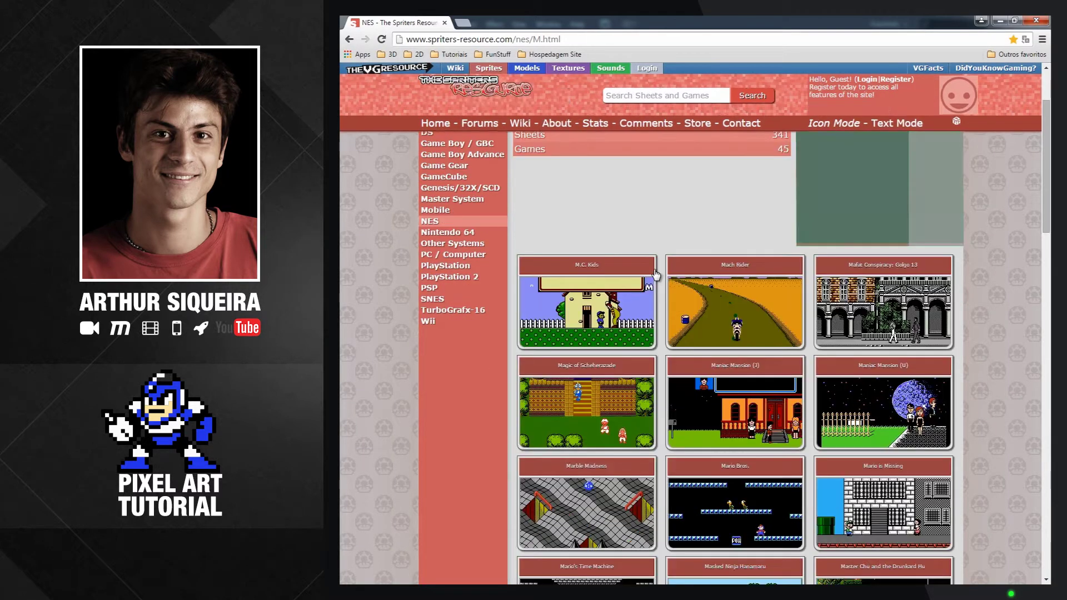
scroll(657, 274, "down", 2)
left_click_drag(1046, 276, 1046, 338)
left_click(939, 295)
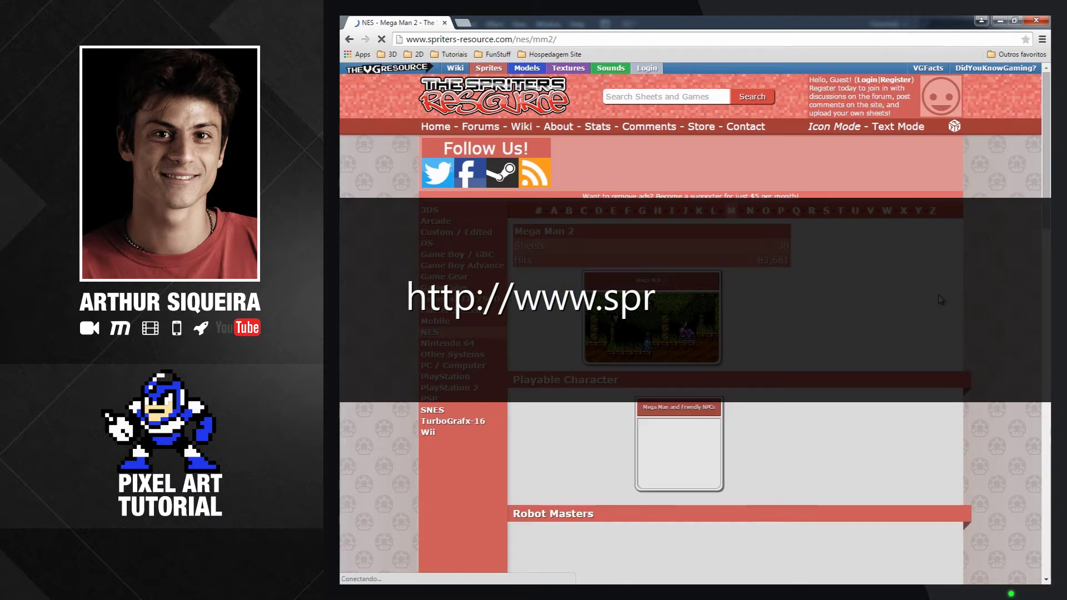
scroll(882, 323, "down", 7)
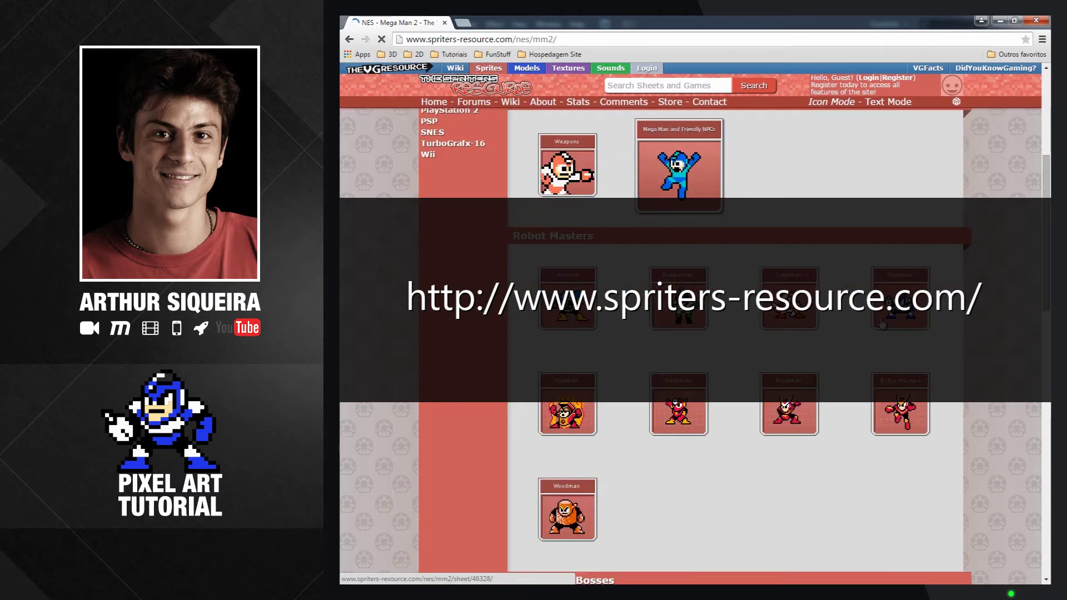
left_click(901, 326)
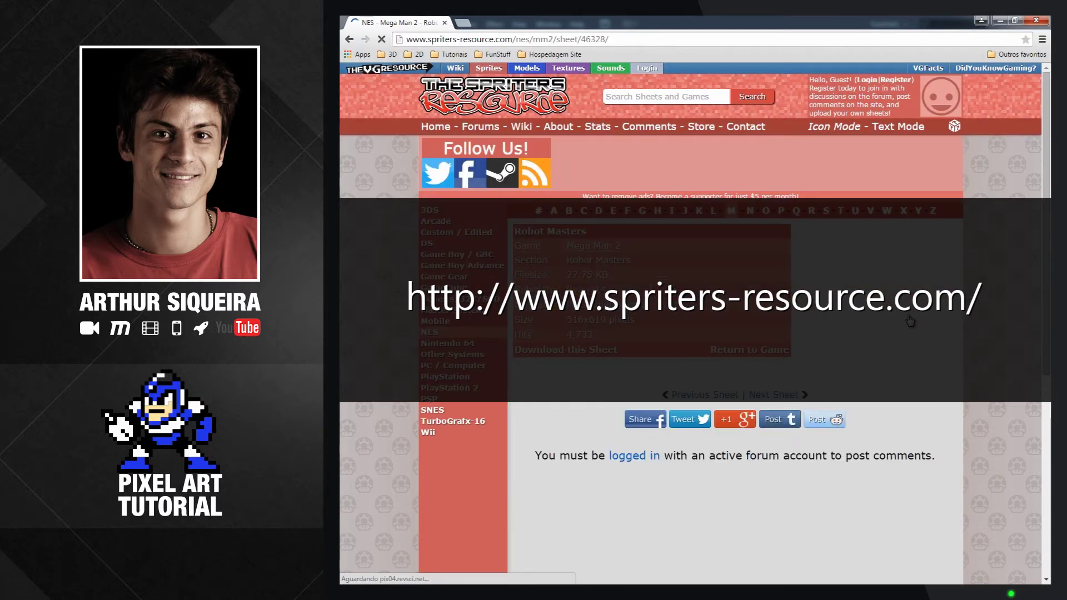
scroll(875, 321, "down", 8)
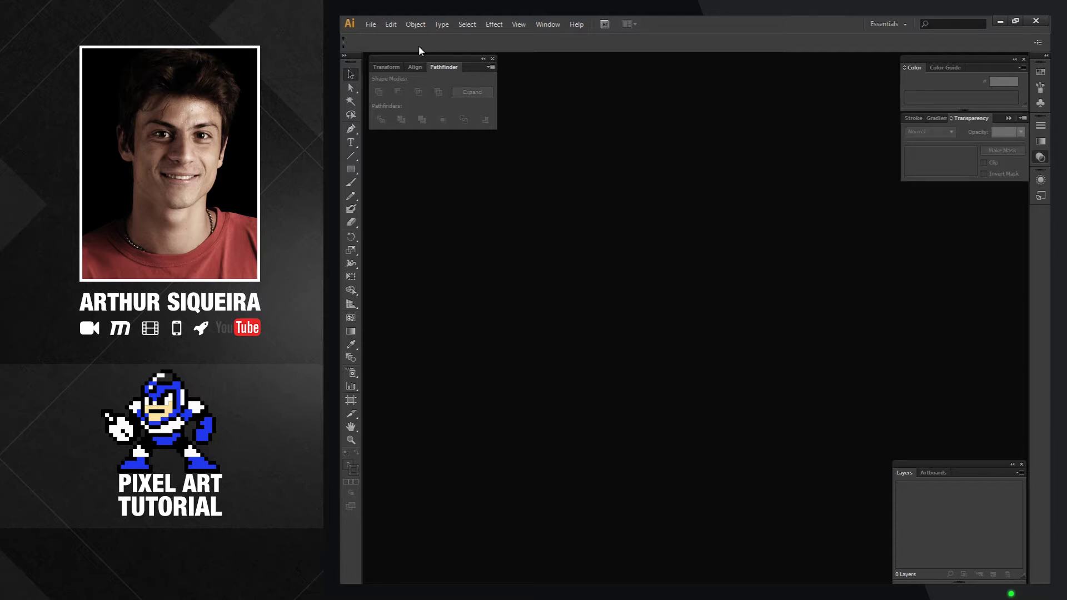
- Configure Illustrator's Guides & Grid preferences with a gridline every 1 px and 1 subdivision
left_click(391, 24)
mouse_move(549, 364)
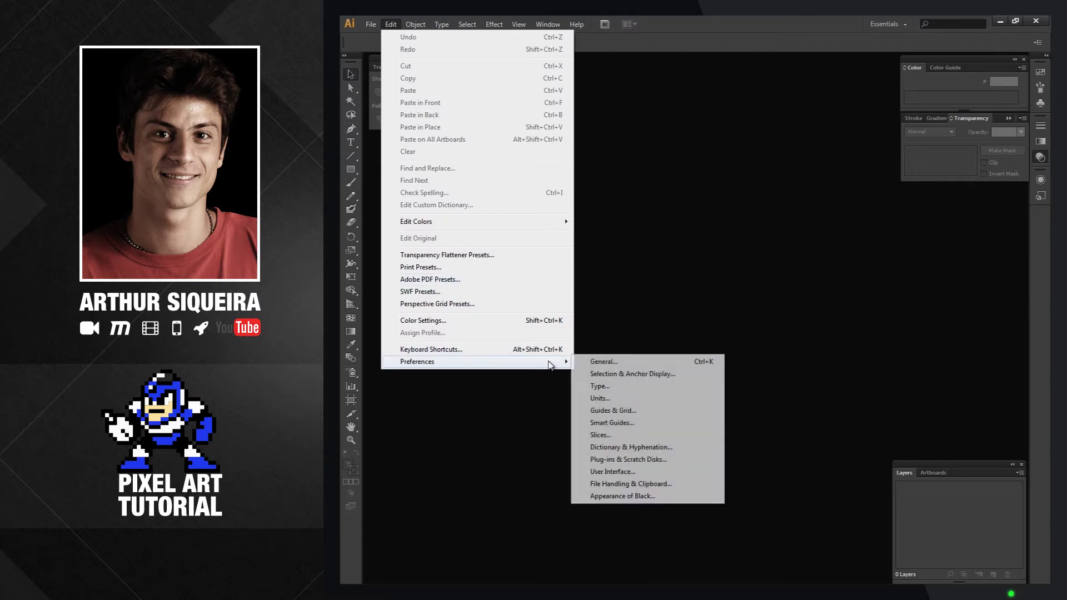
left_click(656, 412)
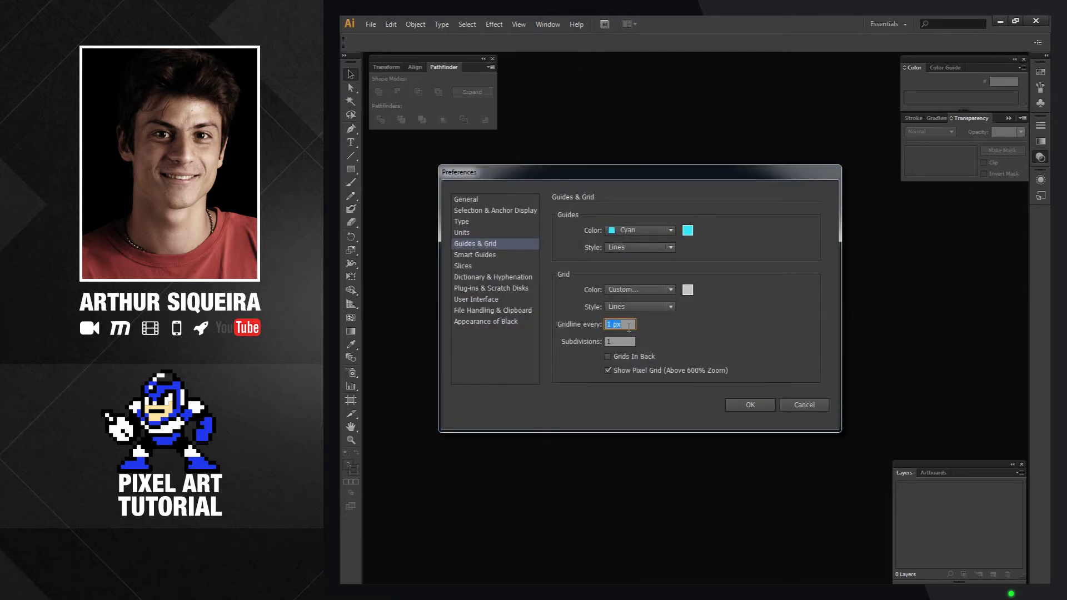
left_click(629, 325)
left_click(751, 405)
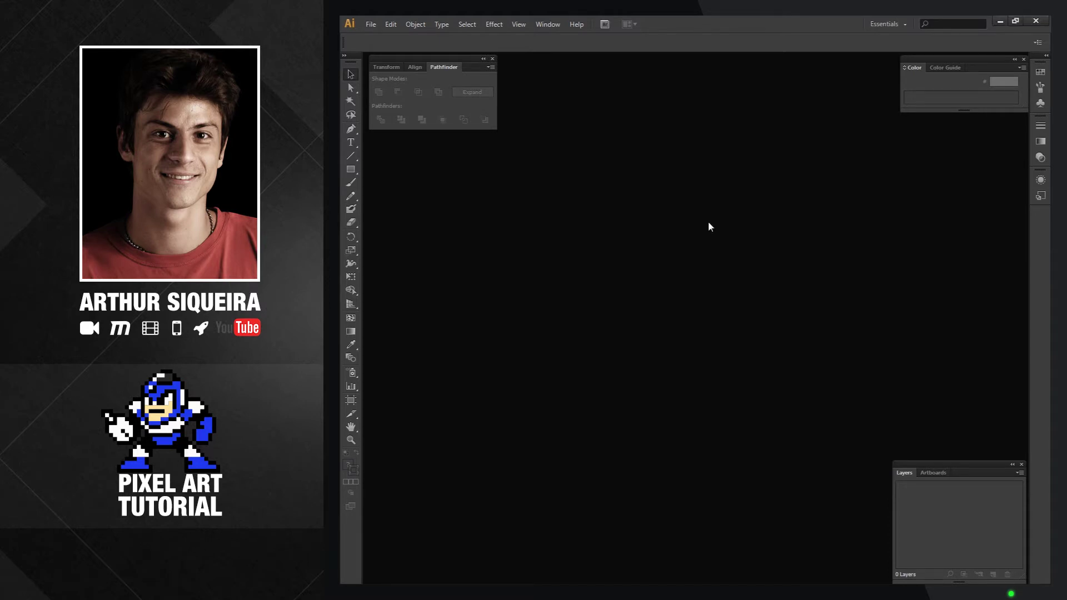
- Create a new 32 × 32 px RGB document with new objects aligned to the pixel grid
left_click(371, 24)
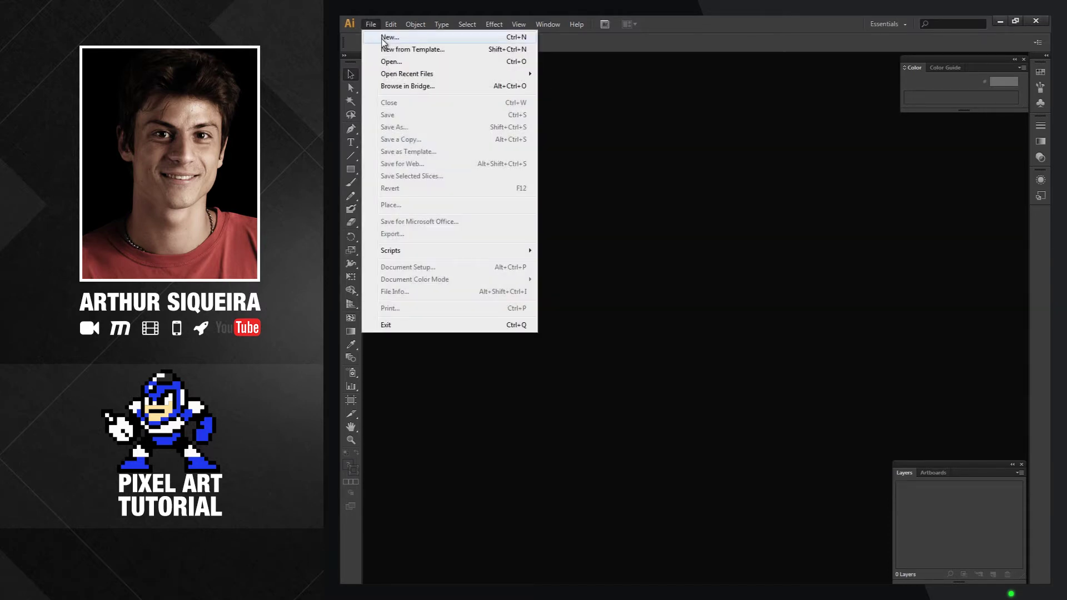
left_click(382, 37)
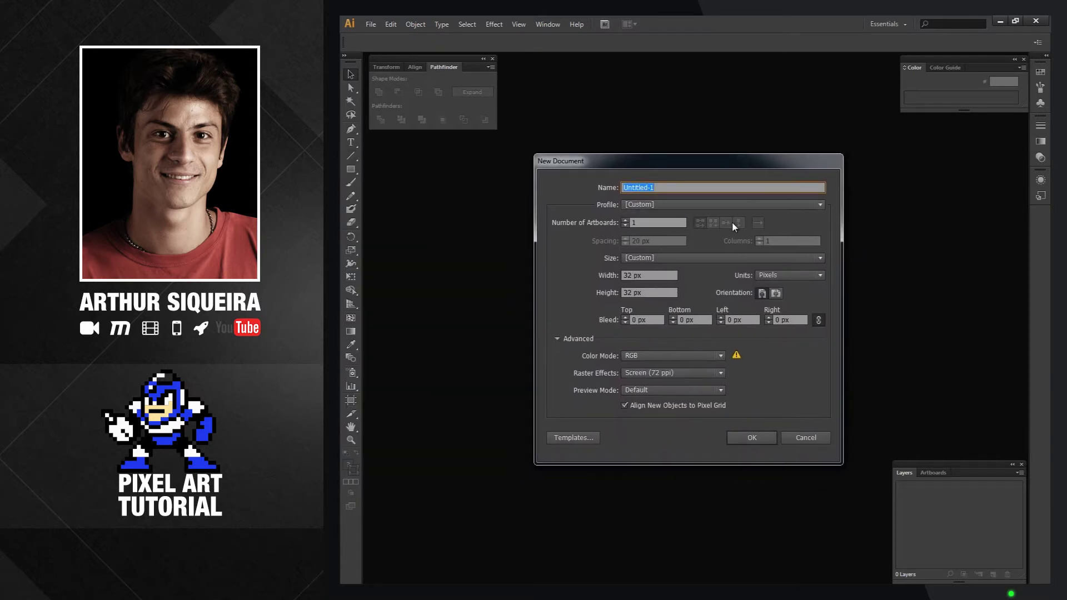
left_click(663, 408)
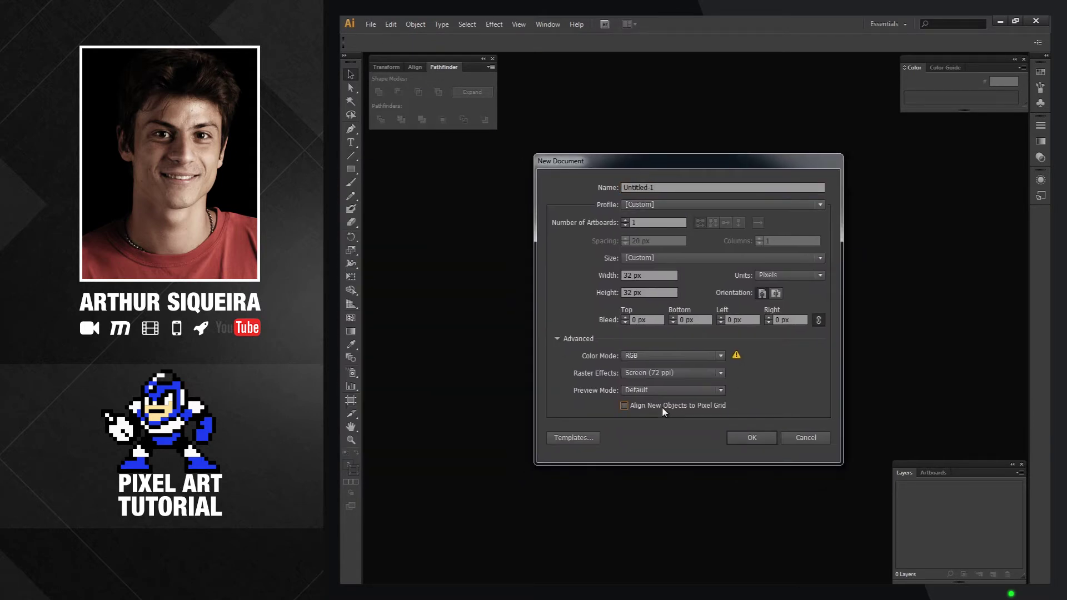
left_click(663, 407)
left_click(755, 441)
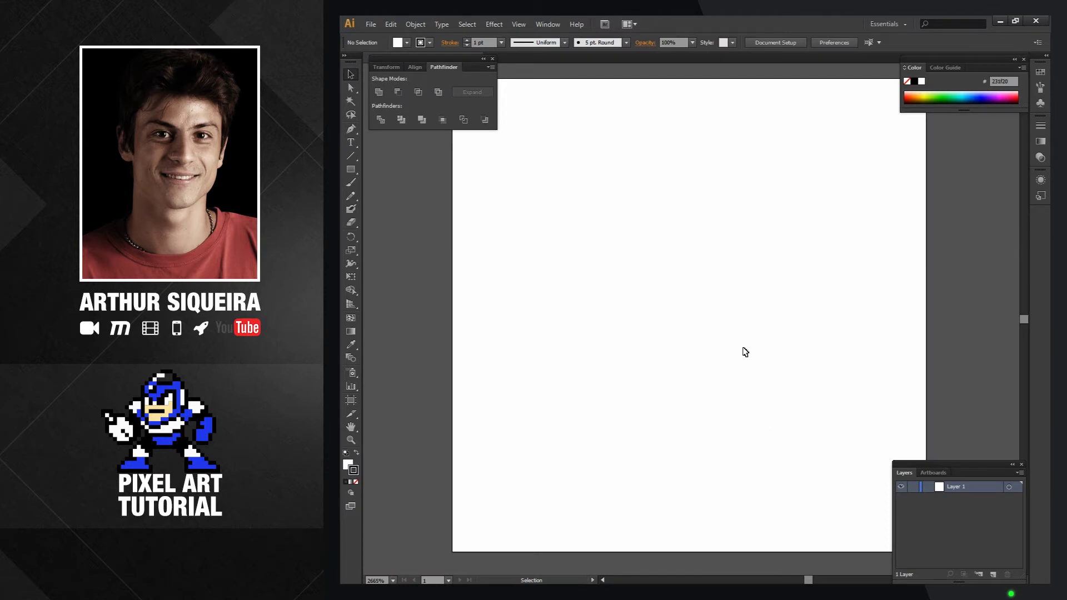
- Show the document grid and turn on Snap to Grid
left_click(523, 27)
left_click(593, 392)
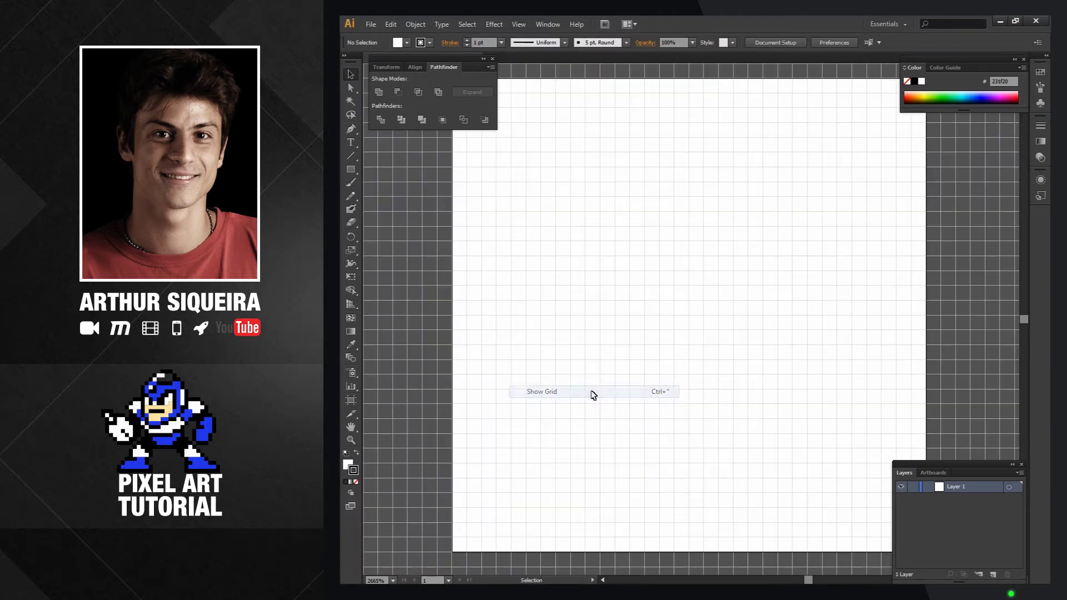
left_click(518, 24)
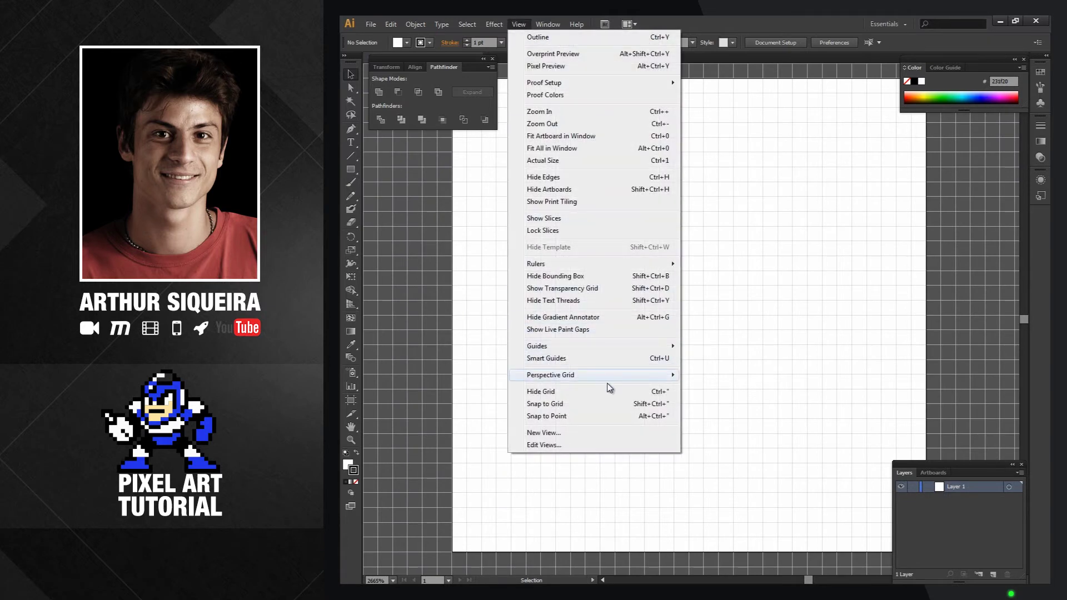
left_click(612, 404)
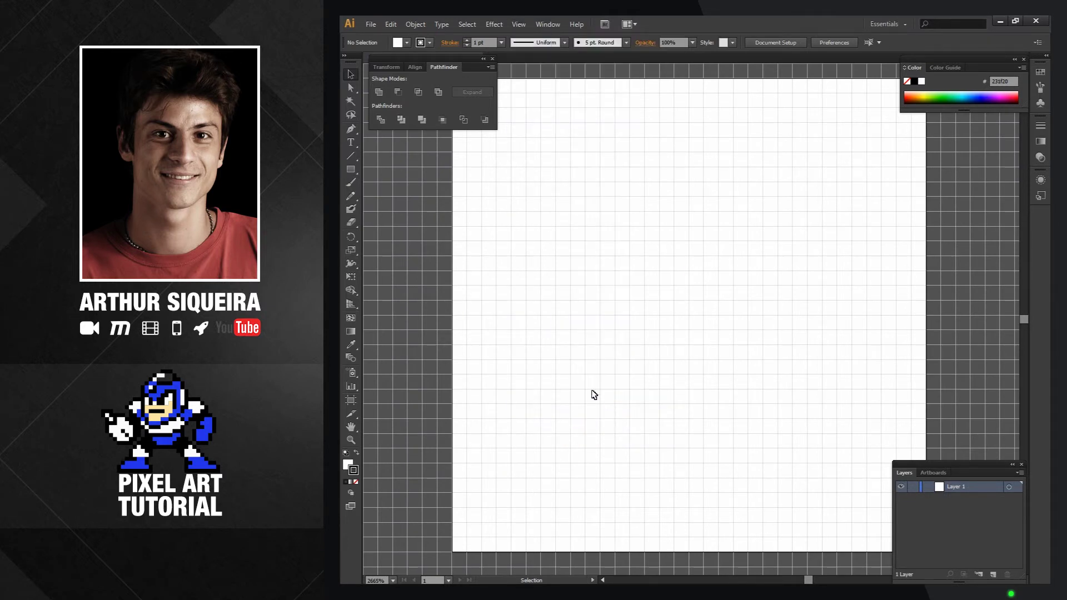
- Place 46328.png from the Sprites folder onto the artboard and minimize the file window
key("alt+Tab")
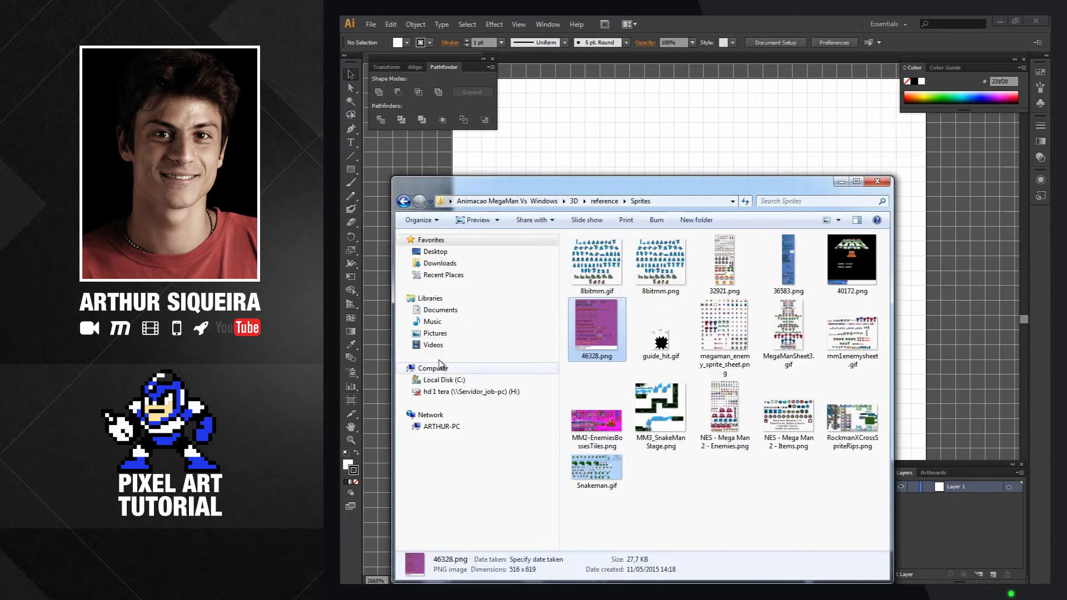
left_click_drag(655, 181, 602, 323)
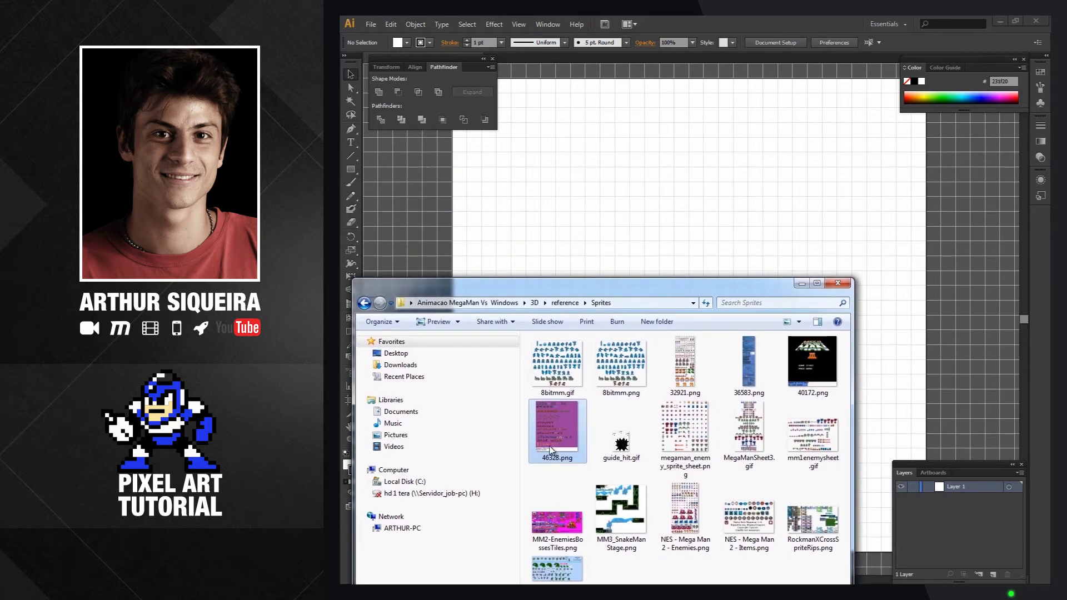
left_click_drag(555, 445, 658, 230)
left_click_drag(604, 282, 642, 127)
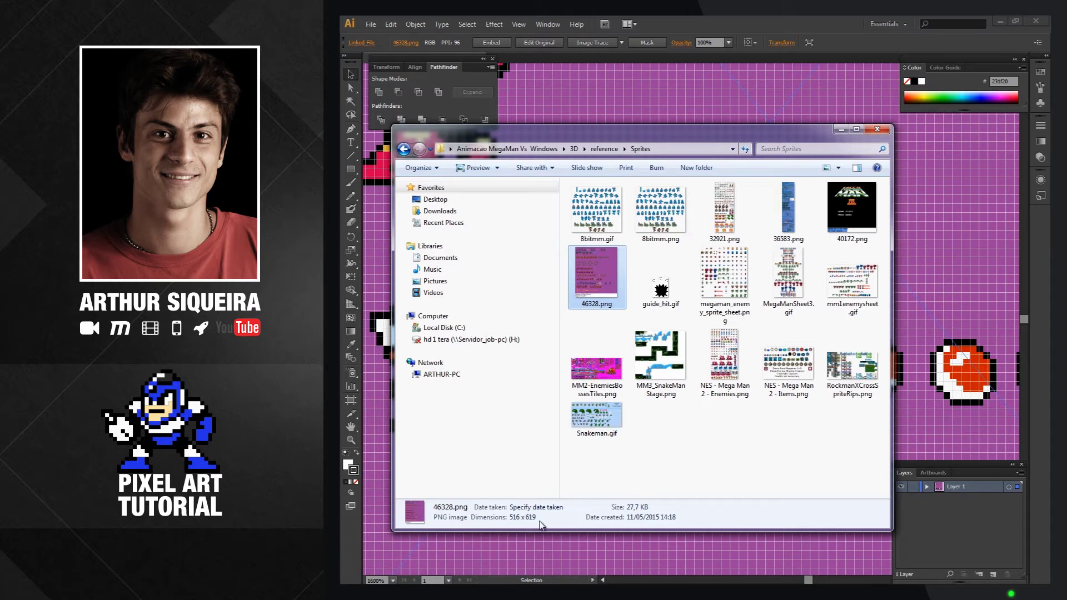
left_click(842, 130)
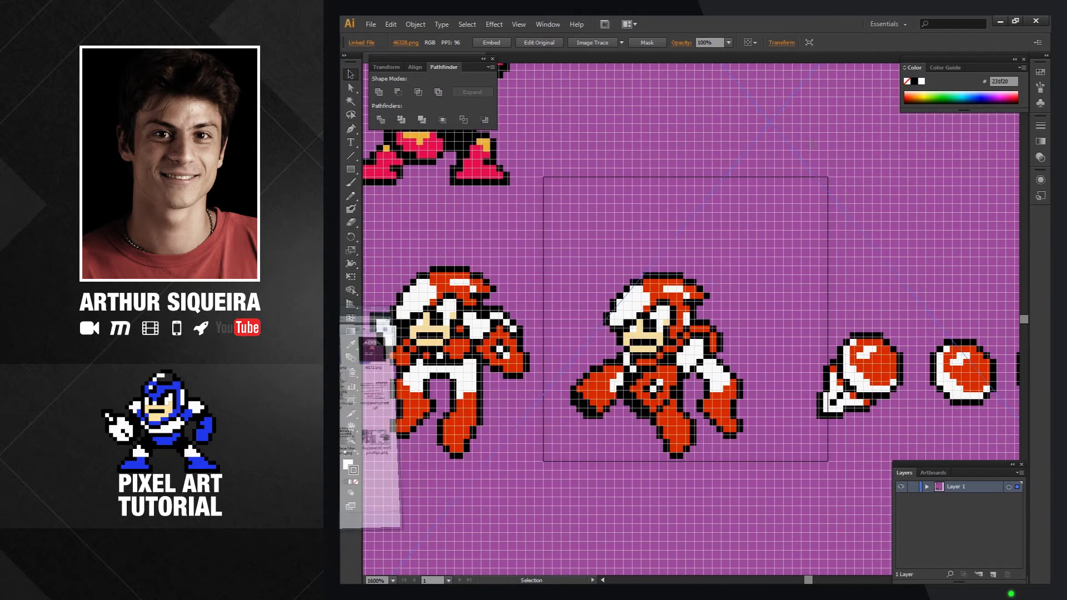
- Resize the placed sprite sheet proportionally to 516 × 619 px and shift it up and to the right over the artboard
left_click(781, 42)
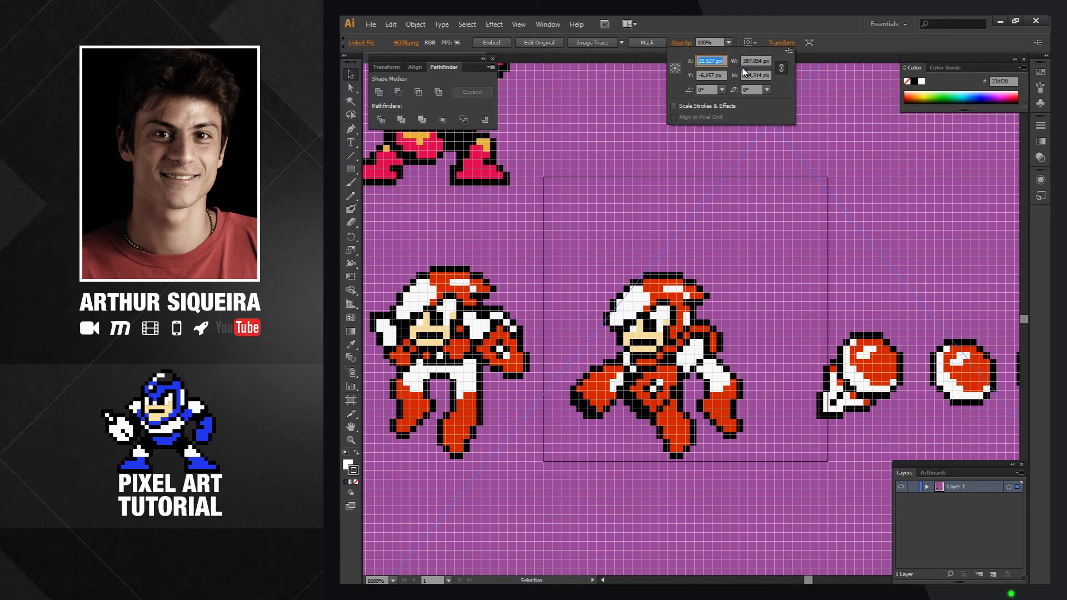
left_click(772, 60)
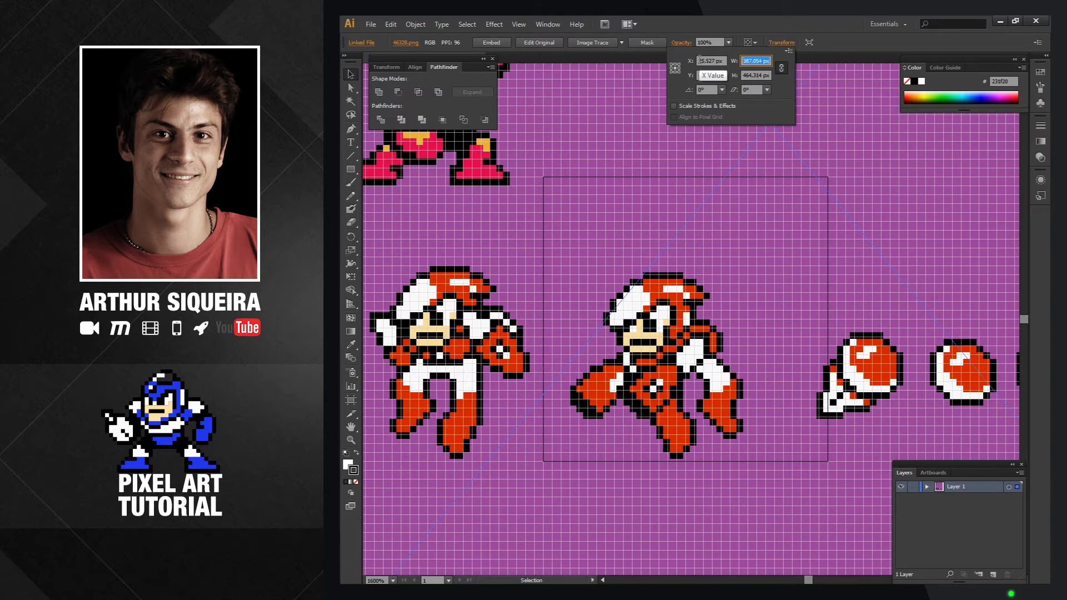
type("516")
key("Tab")
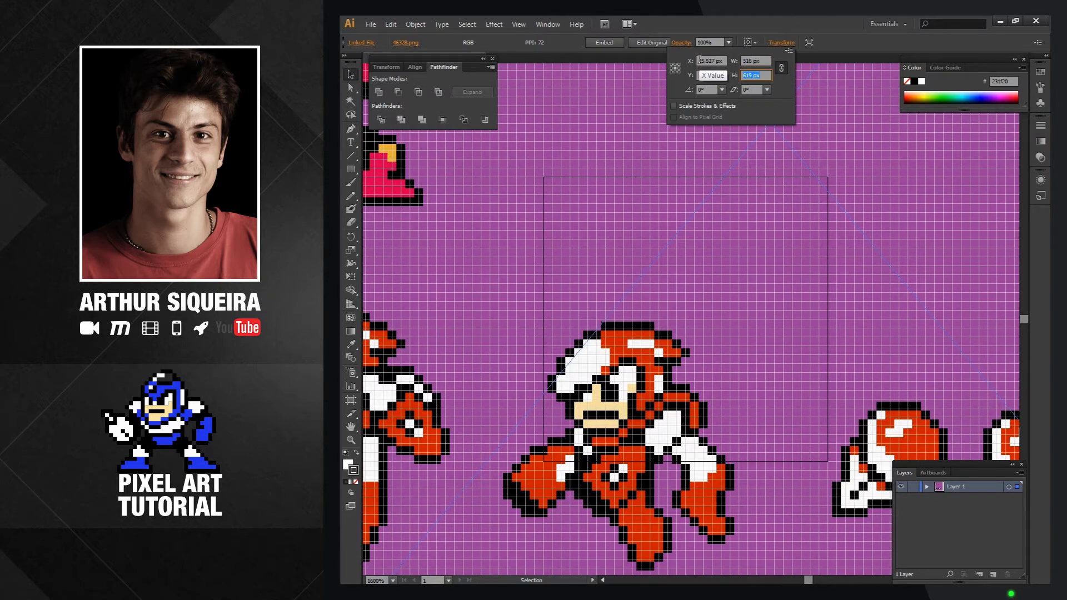
left_click(852, 166)
left_click_drag(675, 359, 708, 341)
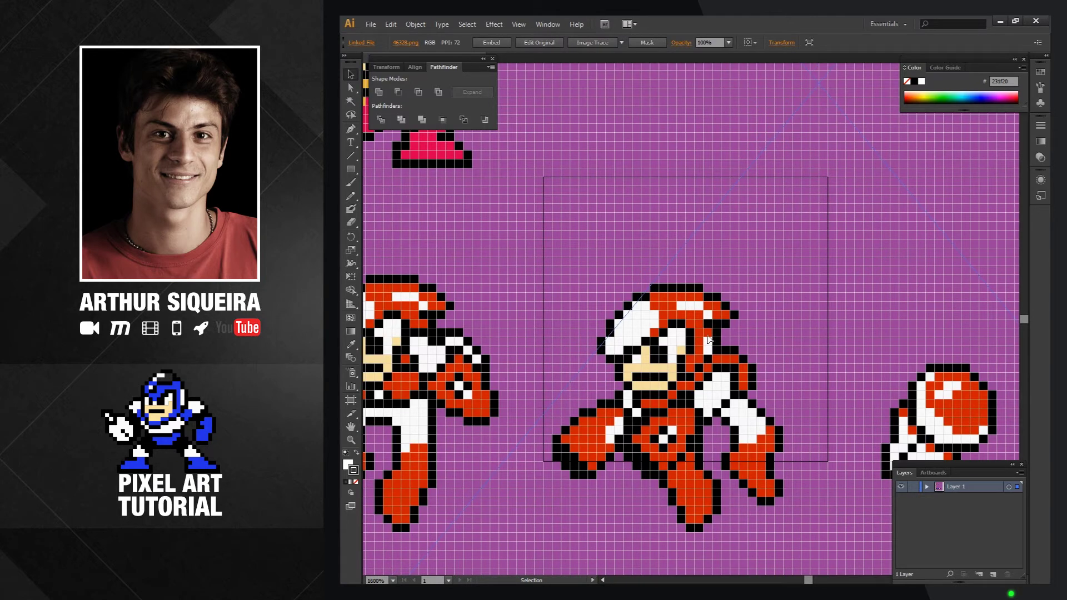
- Move the sprite sheet so the standing blue Flash Man sprite sits inside the artboard
key("ctrl+minus")
key("ctrl+minus")
key("ctrl+minus")
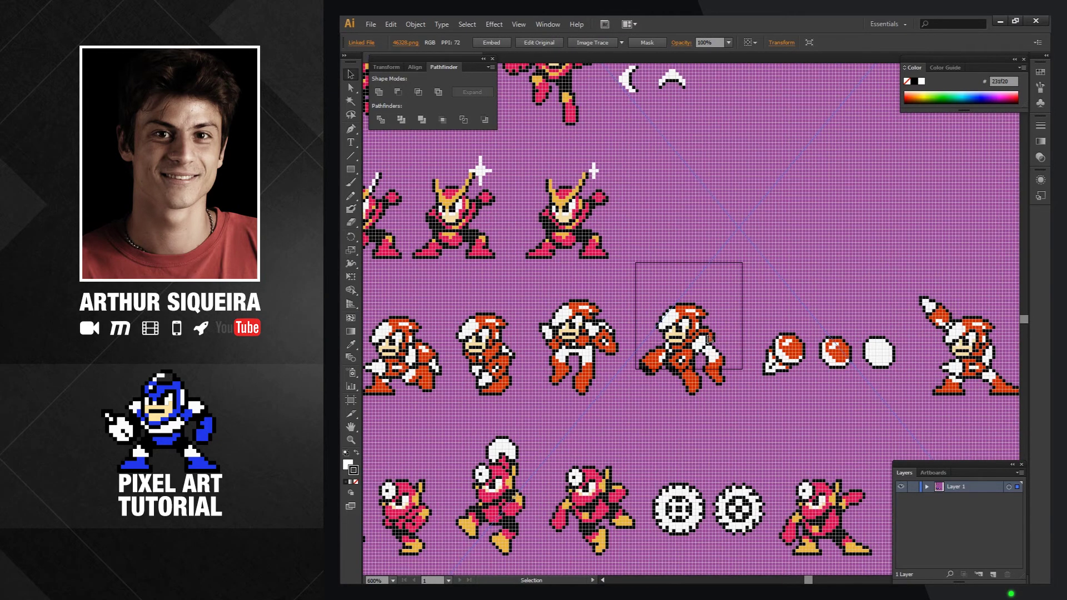
left_click_drag(528, 362, 942, 232)
left_click_drag(523, 529, 799, 325)
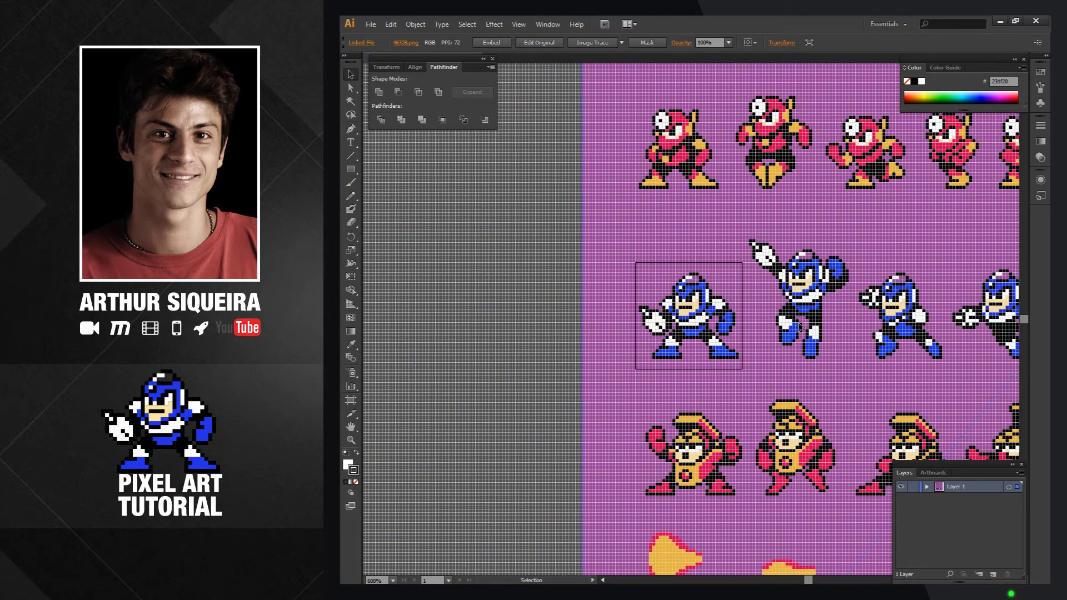
key("ctrl+equal")
key("ctrl+equal")
key("ctrl+equal")
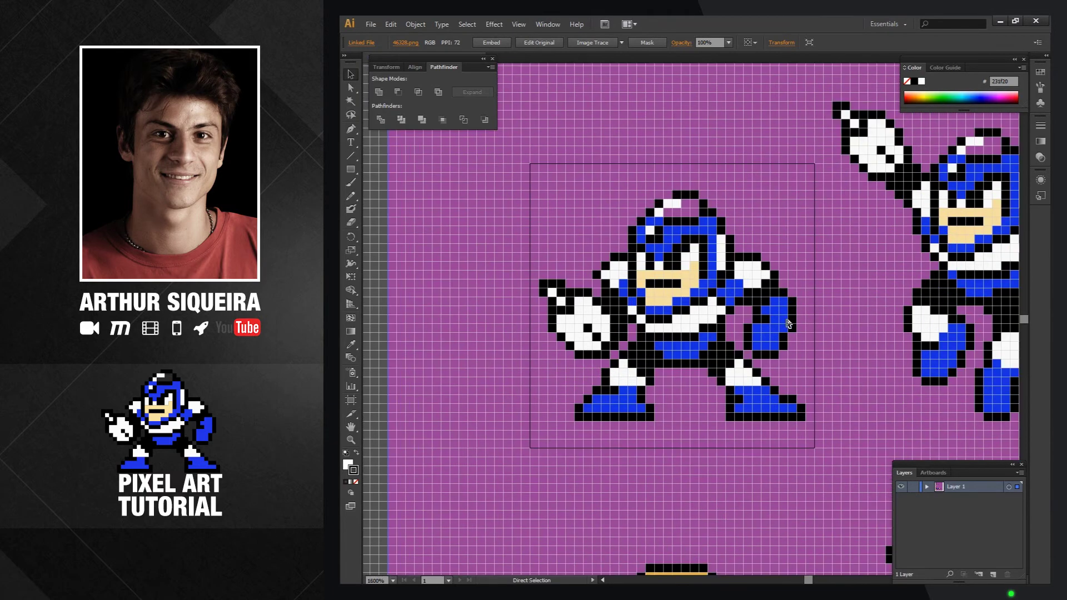
- Nudge the sprite sheet down 1 px overall to balance the blue sprite vertically within the artboard
key("Up")
key("Up")
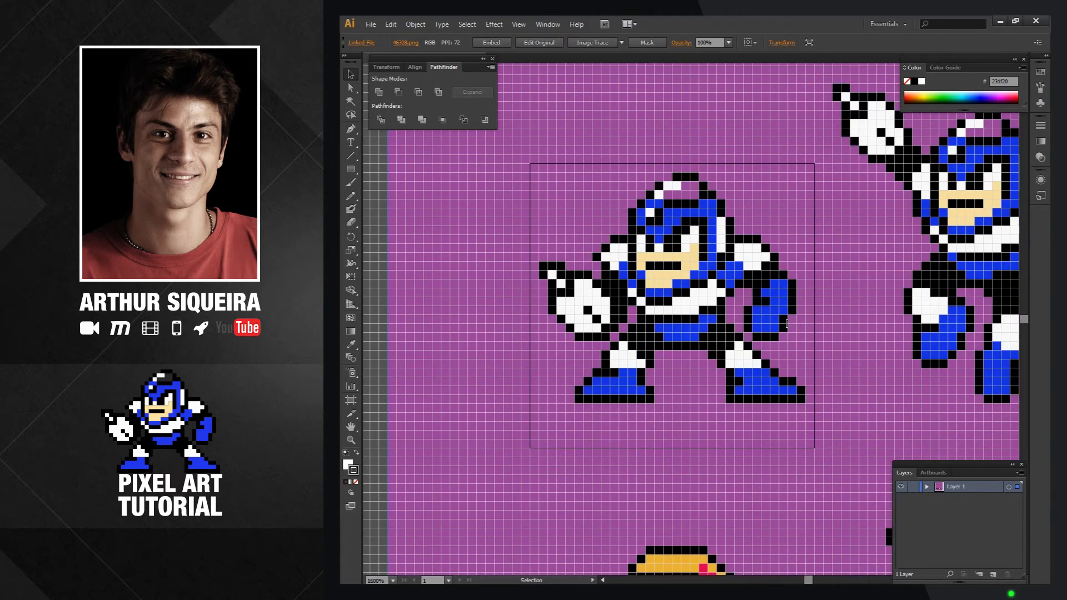
key("Down")
key("Down")
key("Down")
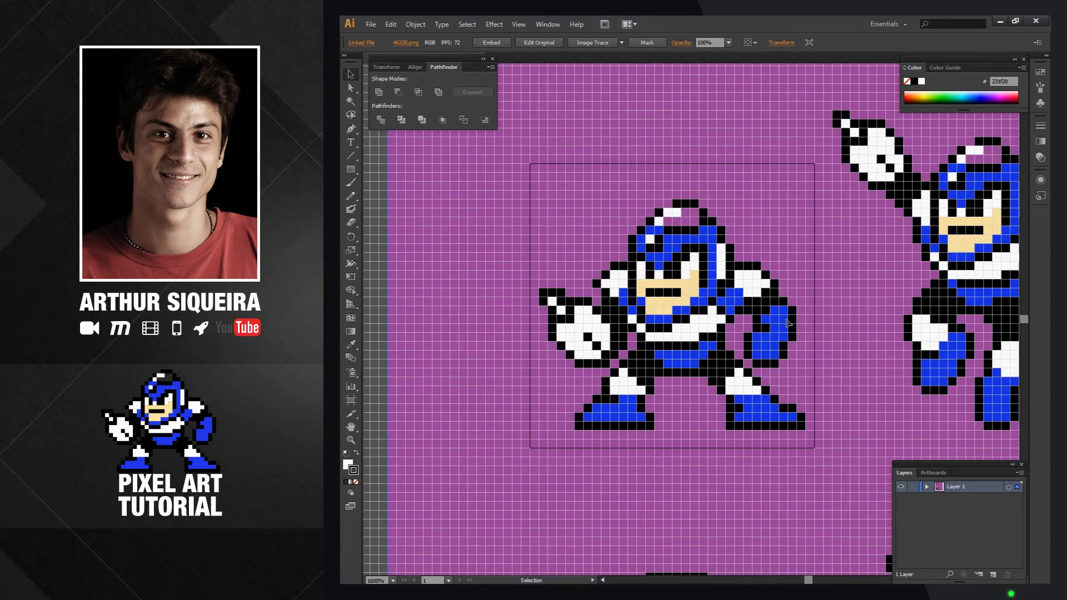
- Rename the sprite sheet's layer to GUIDE and add a new layer named COLORS above it
double_click(957, 489)
type("GUIDE")
key("Return")
left_click(993, 574)
double_click(957, 487)
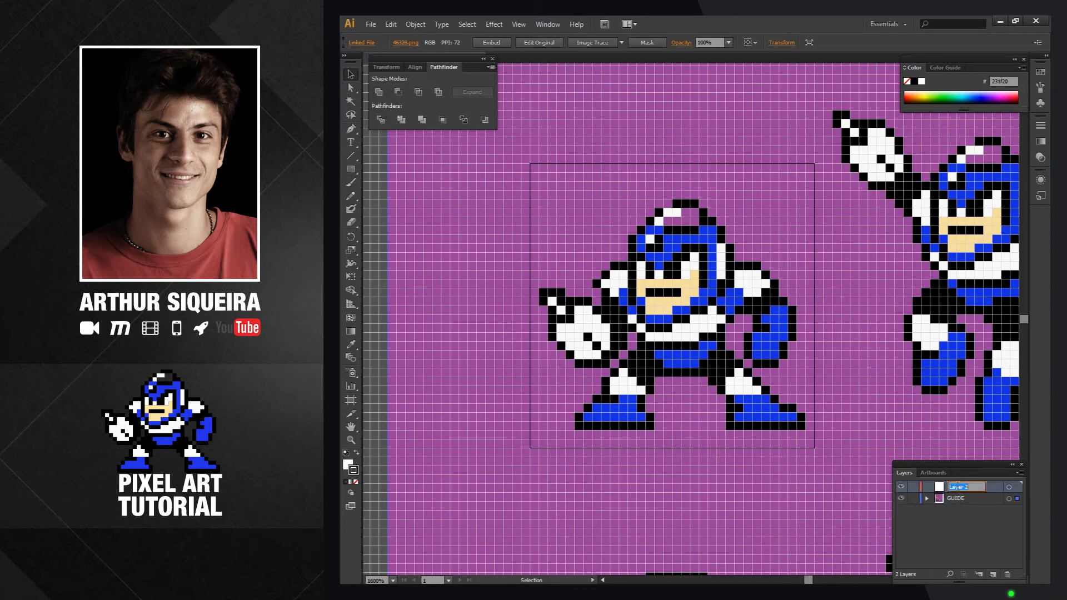
type("COLORS")
key("Return")
- Sample the sprite's blue, lock the GUIDE layer, and draw a 6 × 1 px blue swatch on COLORS just below the artboard
key("i")
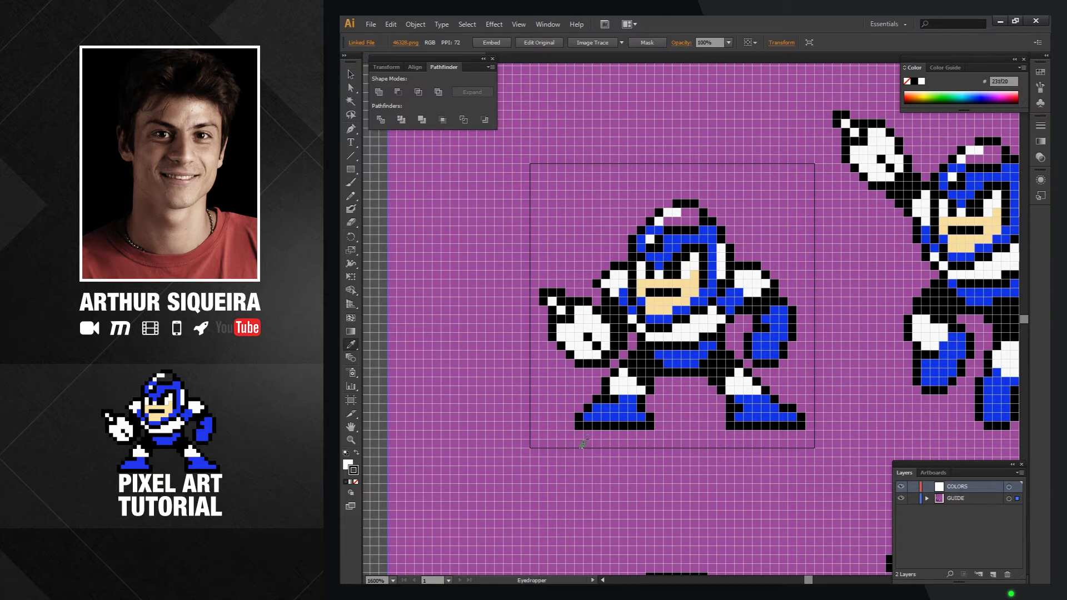
left_click(643, 418)
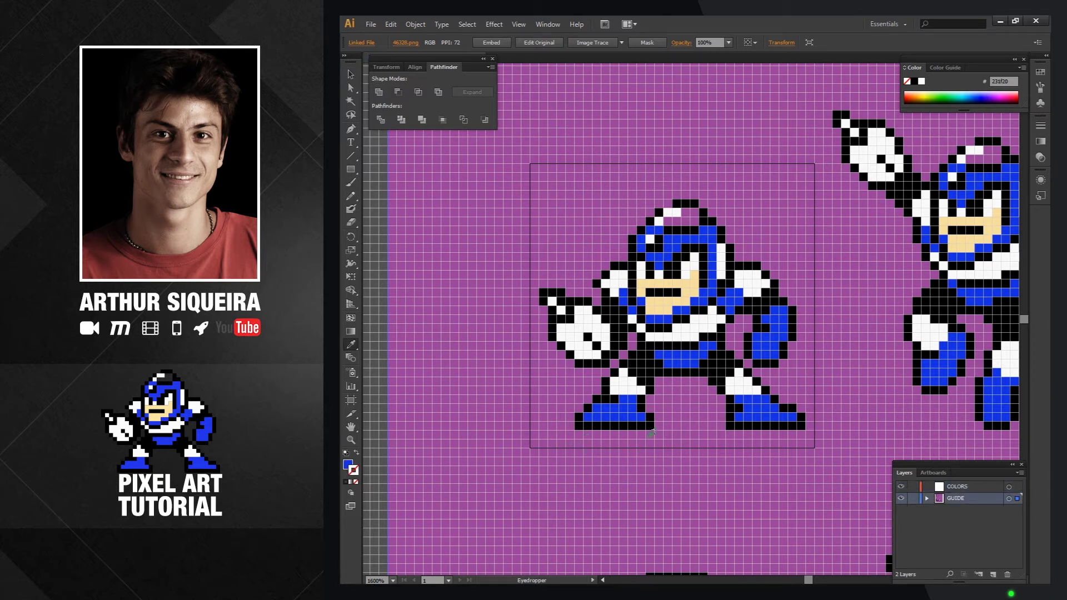
key("m")
left_click(914, 499)
left_click(969, 486)
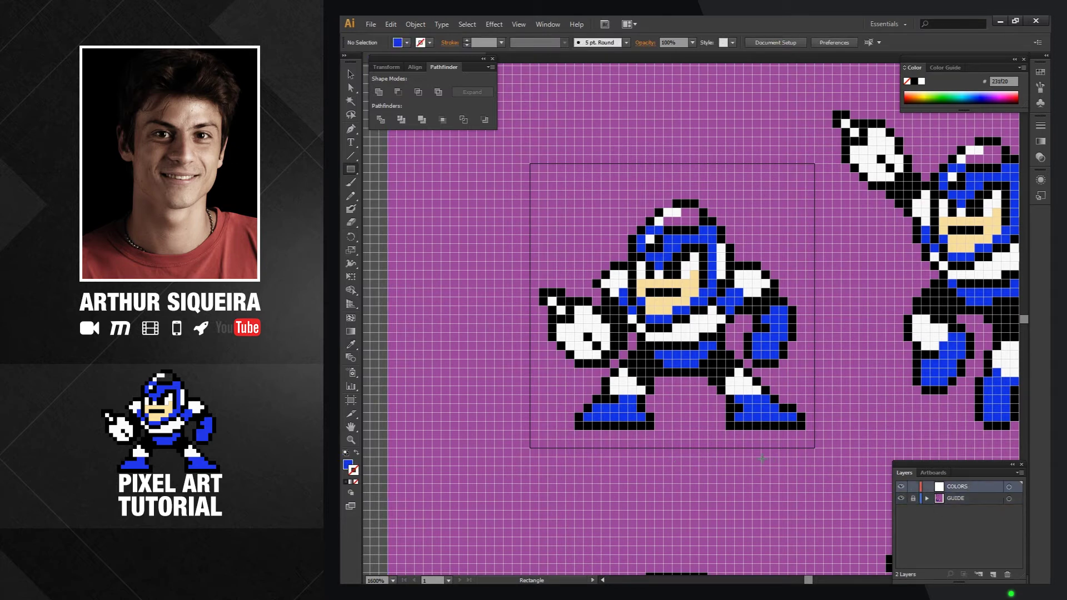
left_click_drag(748, 460, 796, 466)
key("v")
left_click(734, 382)
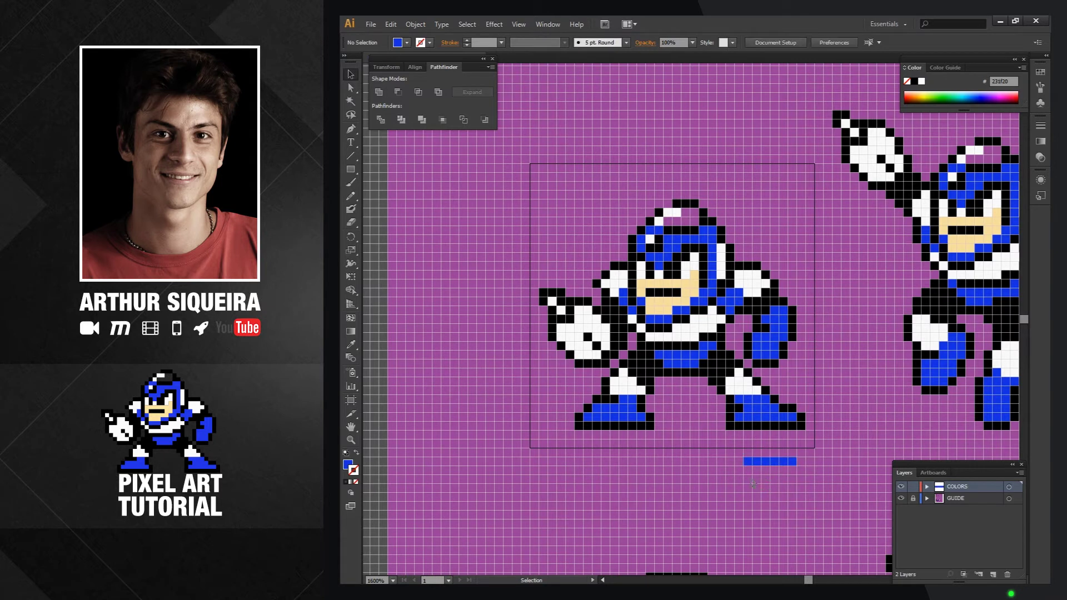
- Sample the skin tone from the sprite's face and draw a matching 6 × 1 px swatch directly beneath the blue one
key("i")
left_click(689, 298)
key("m")
left_click_drag(743, 466, 796, 474)
key("v")
left_click(743, 428)
- Sample the white from the sprite's leg and draw a 6 × 1 px white swatch beneath the skin-tone one
key("i")
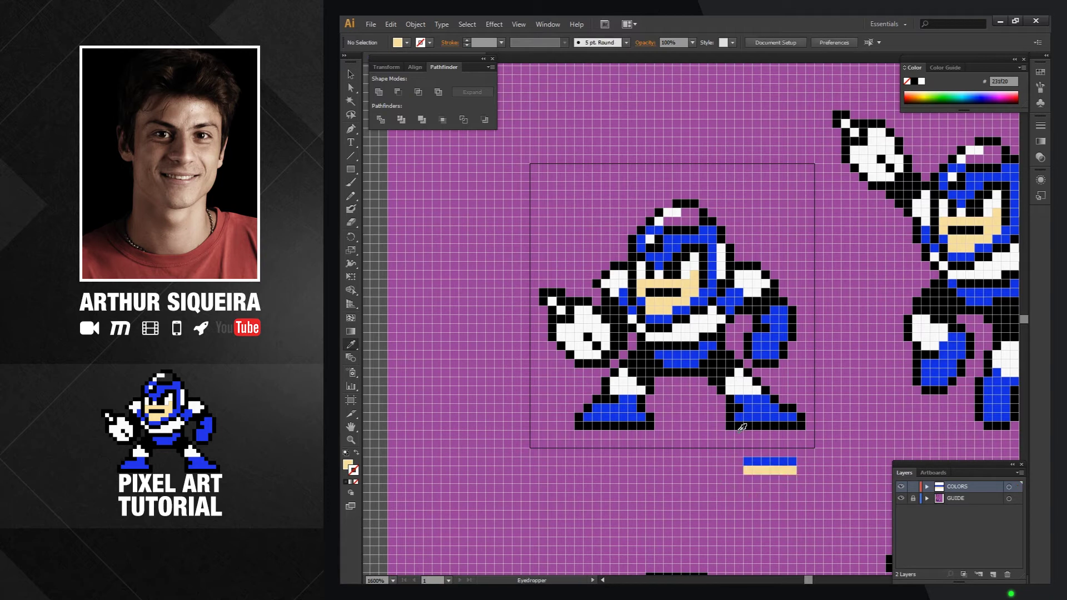
left_click(763, 390)
key("m")
left_click_drag(743, 476, 796, 484)
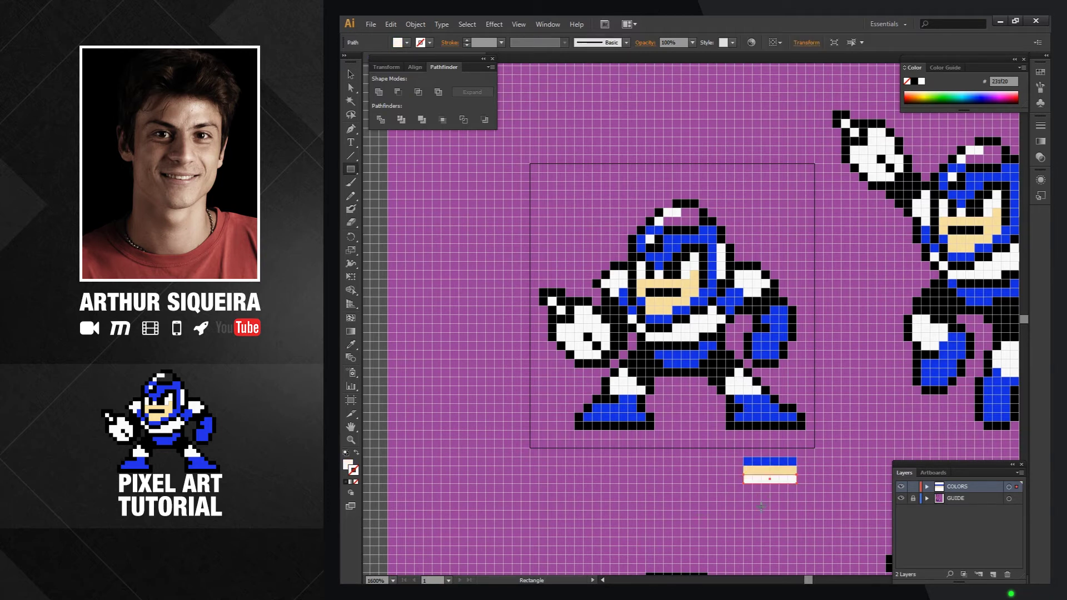
key("v")
left_click(734, 437)
- Sample the black from the sprite's outline and draw a 6 × 1 px black swatch beneath the white one
key("i")
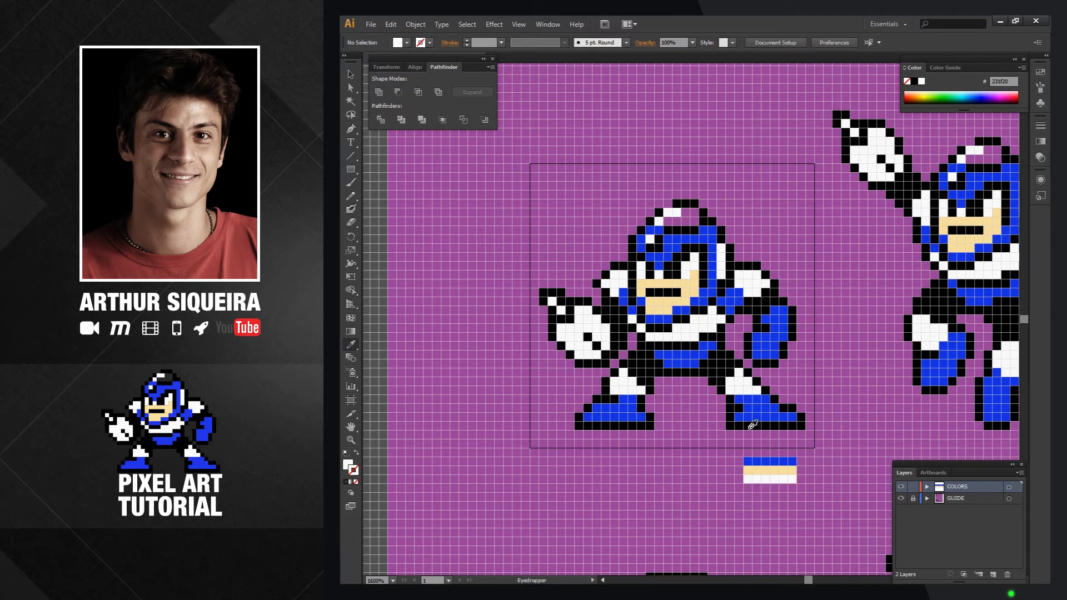
left_click(743, 429)
key("m")
left_click_drag(744, 485, 797, 493)
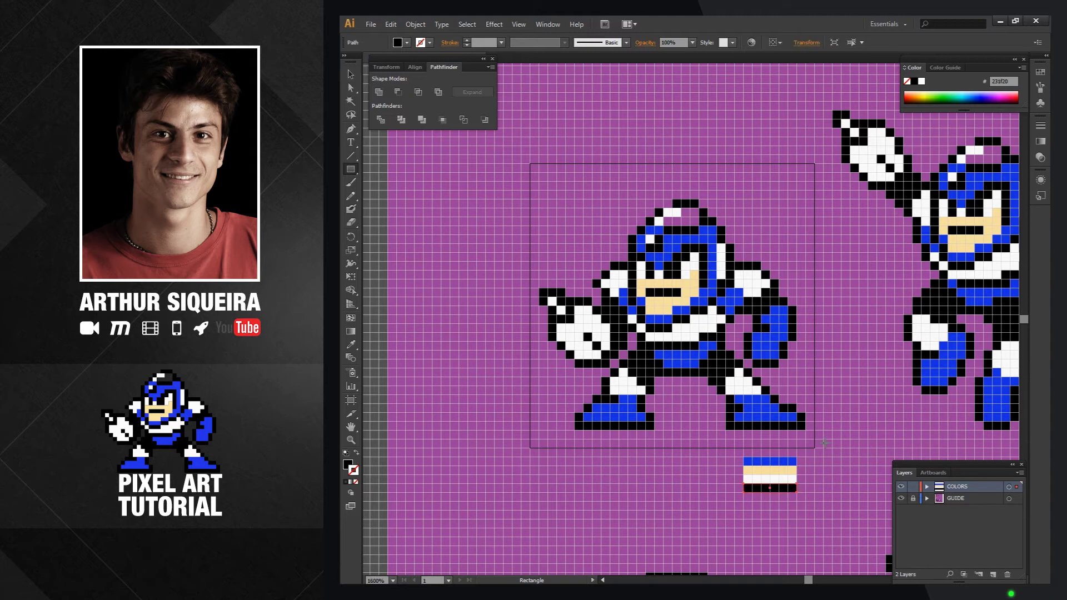
key("v")
left_click(832, 498)
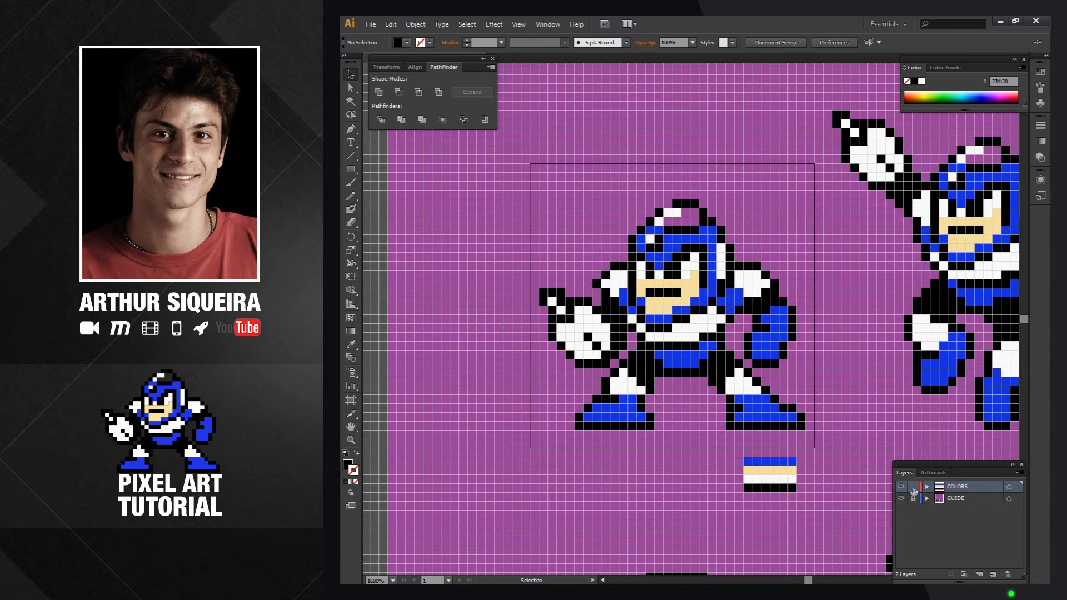
- Lock the COLORS layer and add a new layer named FlashMan above it
left_click(993, 574)
double_click(959, 487)
type("FlashMan")
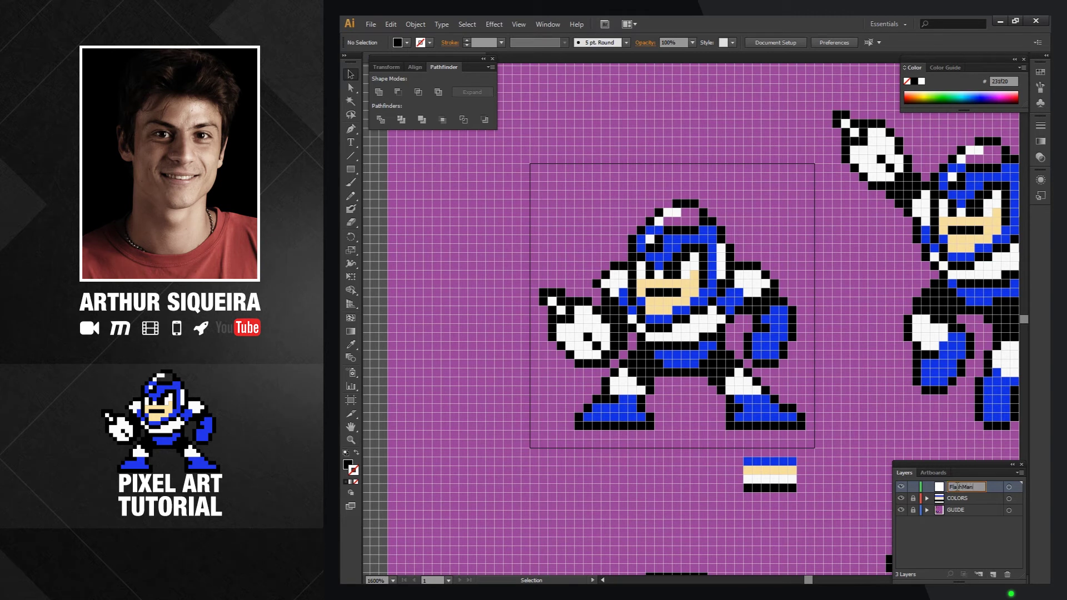
key("Return")
- Lock the FlashMan layer, then unlock the GUIDE layer and target it for appearance changes
left_click(913, 487)
left_click(914, 510)
left_click(970, 511)
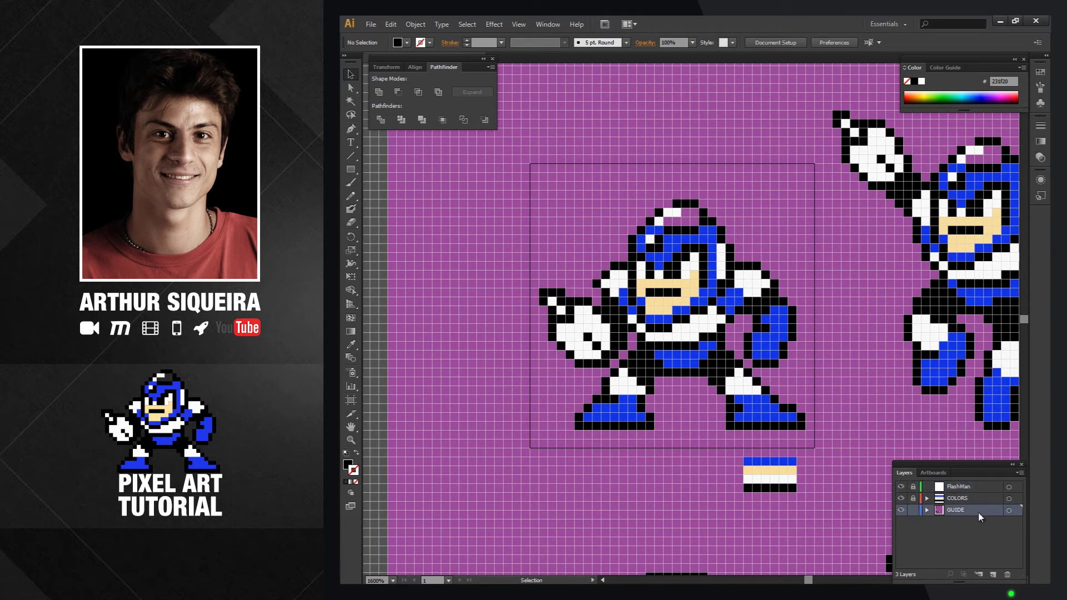
left_click(1008, 511)
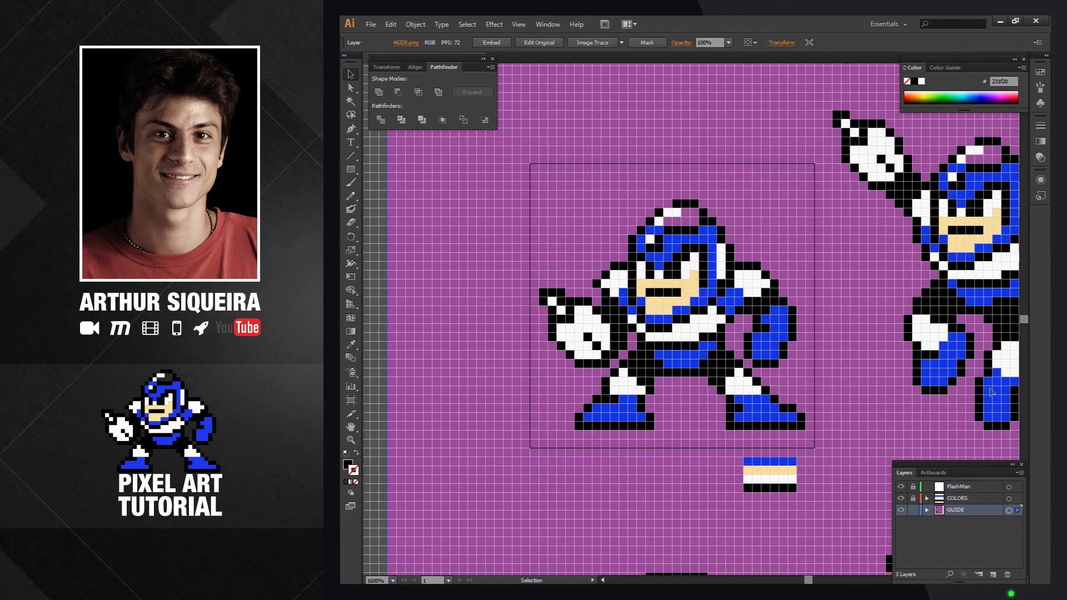
- Set the GUIDE layer's opacity to 65%
left_click(1044, 143)
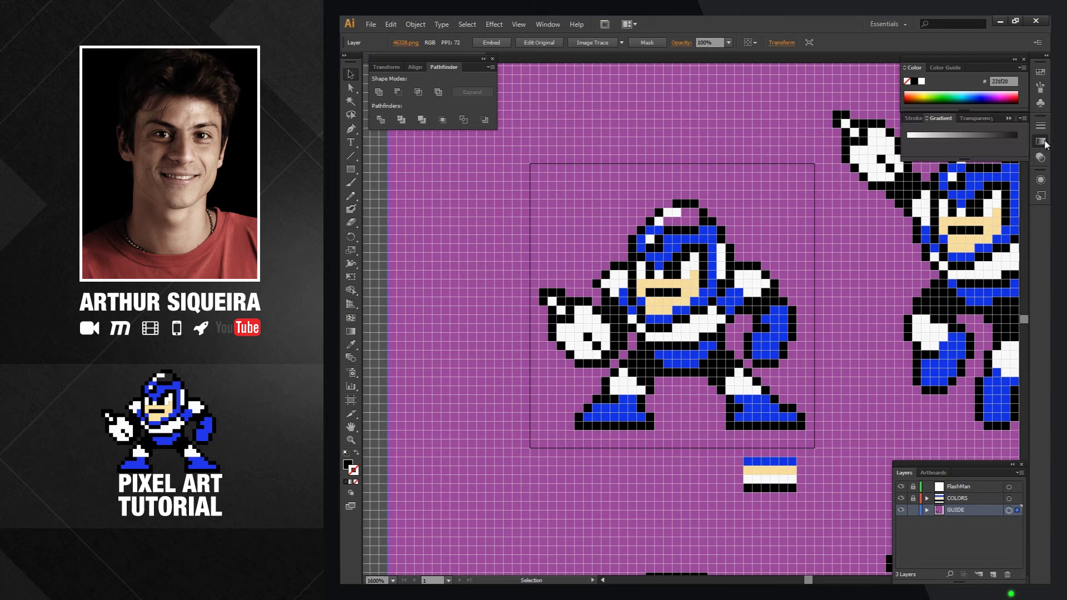
left_click(989, 119)
left_click(998, 132)
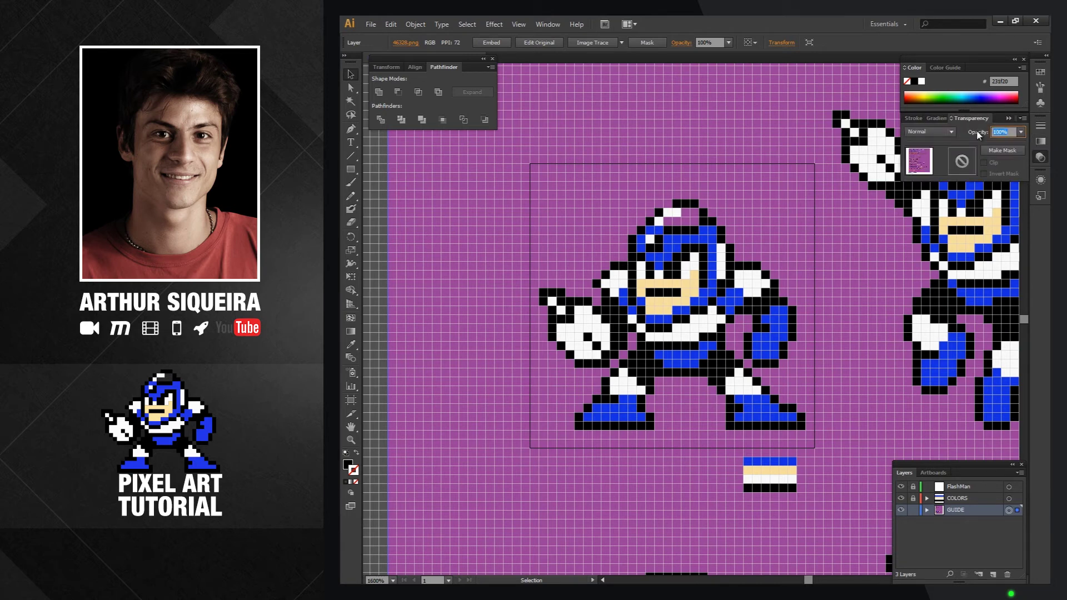
type("70")
key("Return")
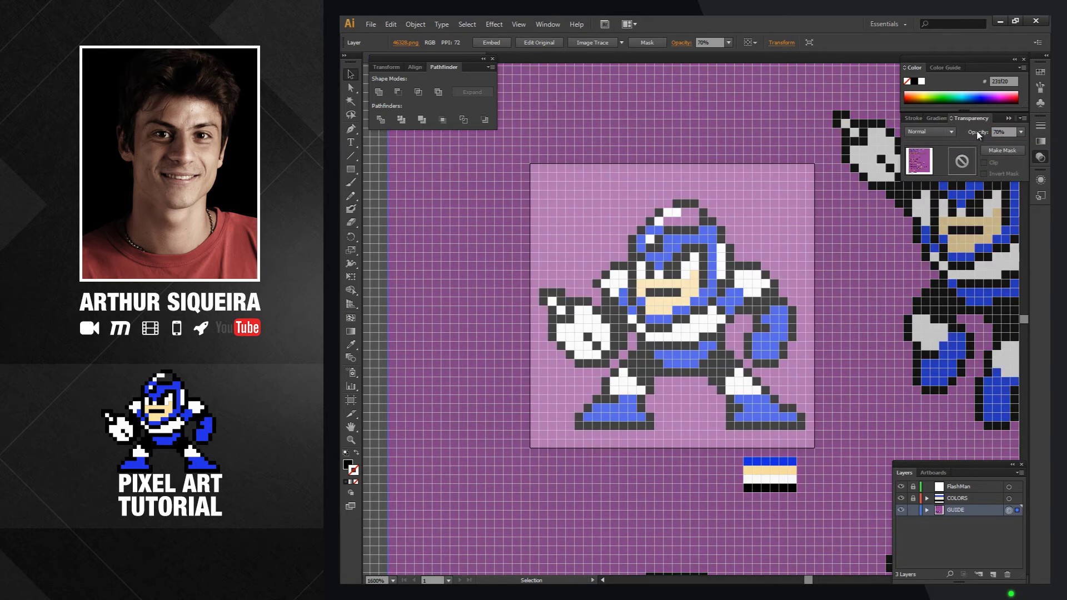
left_click_drag(1004, 132, 959, 131)
type("65")
key("Return")
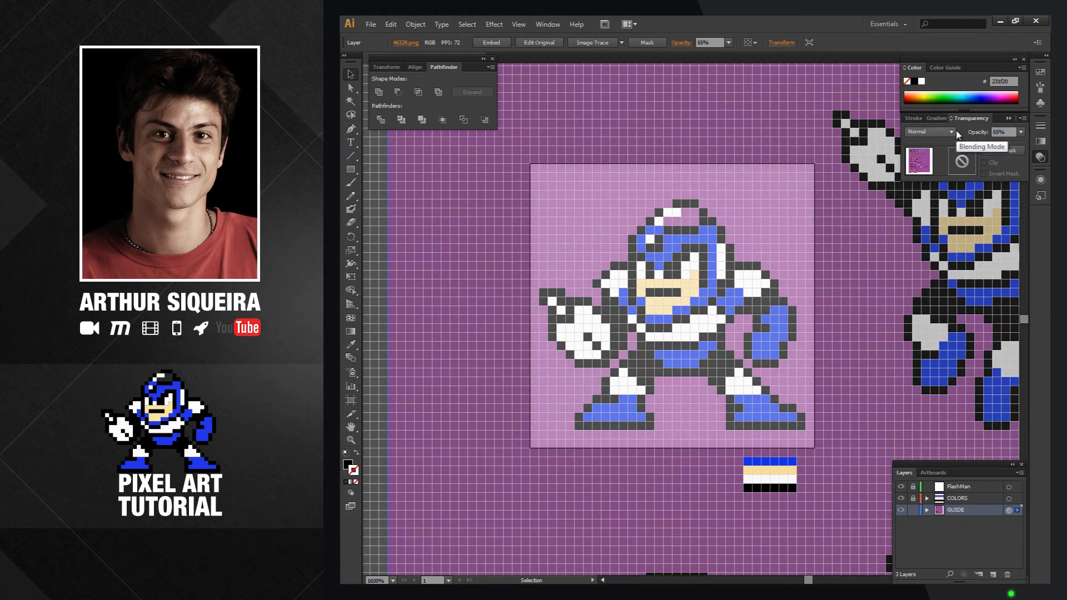
- Lock the GUIDE layer, then unlock FlashMan and make it the active layer
left_click(913, 510)
left_click(913, 486)
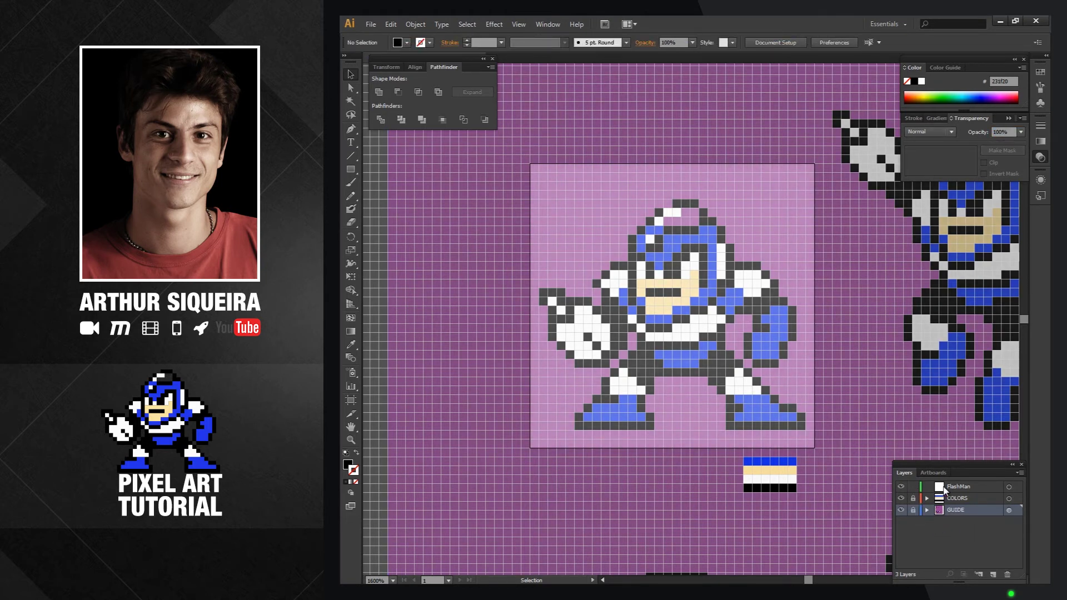
left_click(956, 487)
left_click(959, 487)
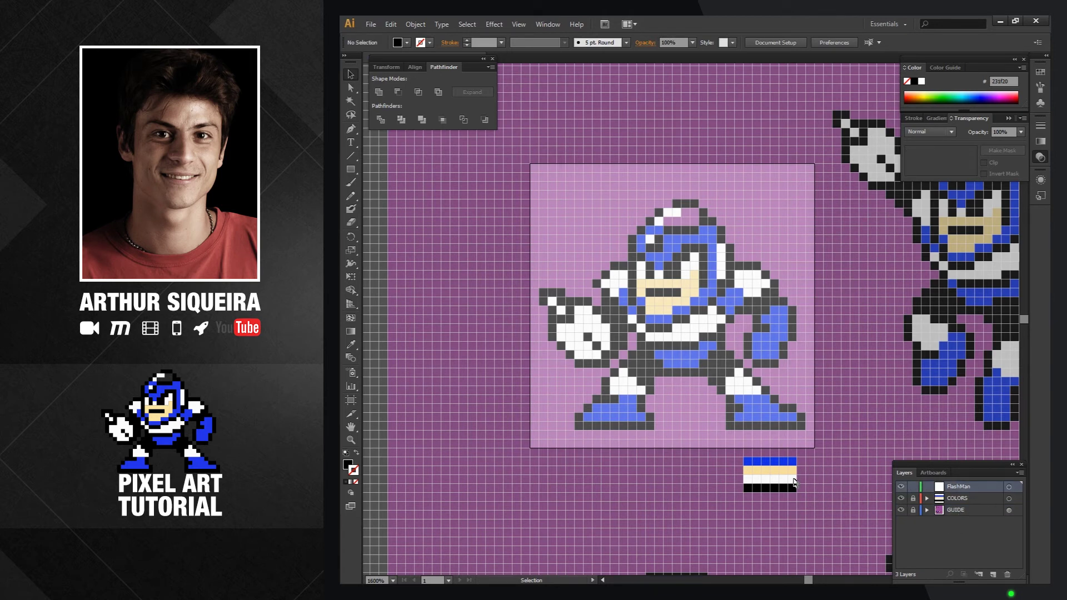
- Trace the black outline pixels of the helmet top and back, the blue-gloved arm and the adjacent leg using grid-snapped rectangles
key("i")
key("m")
left_click_drag(726, 421, 806, 430)
key("ctrl+plus")
left_click_drag(652, 139, 693, 152)
left_click_drag(719, 179, 746, 286)
left_click_drag(826, 299, 839, 352)
mouse_move(772, 406)
left_mouse_down()
mouse_move(759, 393)
mouse_move(733, 433)
left_mouse_up()
left_click_drag(746, 299, 800, 312)
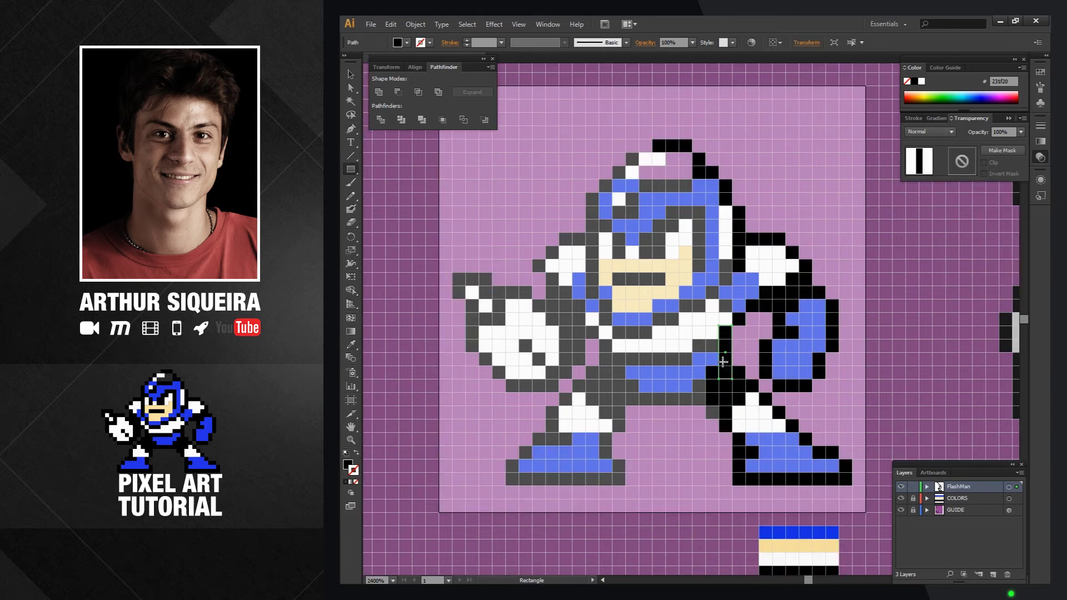
- Trace the remaining black pixels of the belt, other leg, face, helmet front and pointing white hand with rectangles
left_click_drag(599, 353, 692, 365)
mouse_move(599, 406)
left_mouse_down()
mouse_move(626, 419)
mouse_move(613, 459)
left_mouse_up()
left_click_drag(506, 472, 626, 486)
left_click_drag(613, 273, 666, 285)
left_click_drag(599, 299, 612, 326)
left_click_drag(587, 193, 599, 299)
left_click_drag(506, 379, 559, 392)
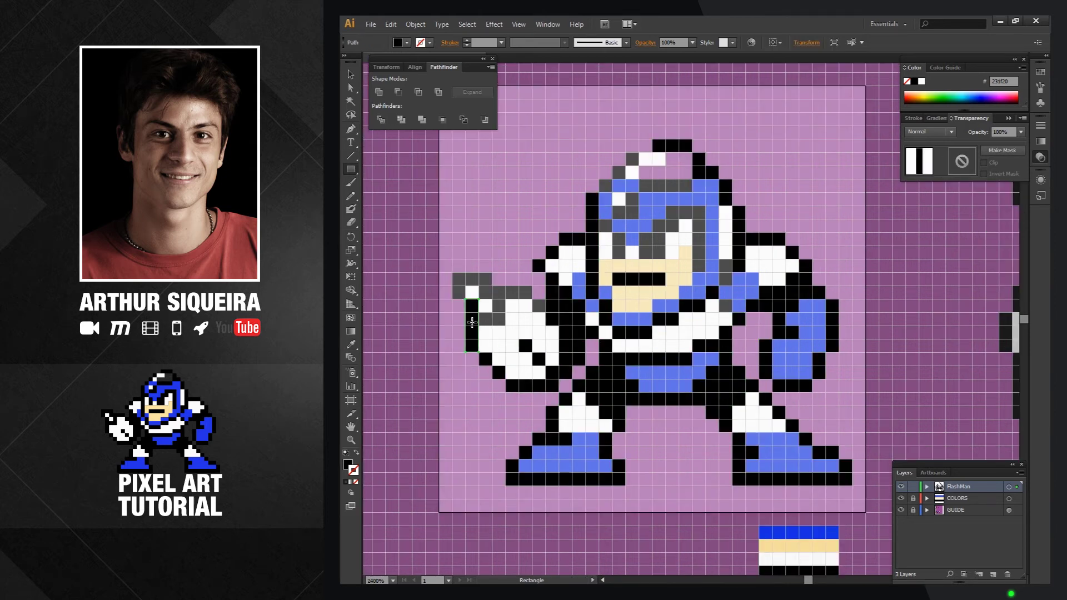
left_click_drag(453, 273, 493, 286)
left_click_drag(639, 179, 692, 192)
- Sample the blue swatch and fill the glove, waist, boots and helmet areas with blue rectangles
key("i")
left_click(799, 533)
key("m")
left_click_drag(773, 339, 812, 379)
left_click_drag(800, 299, 826, 339)
left_click_drag(626, 366, 706, 379)
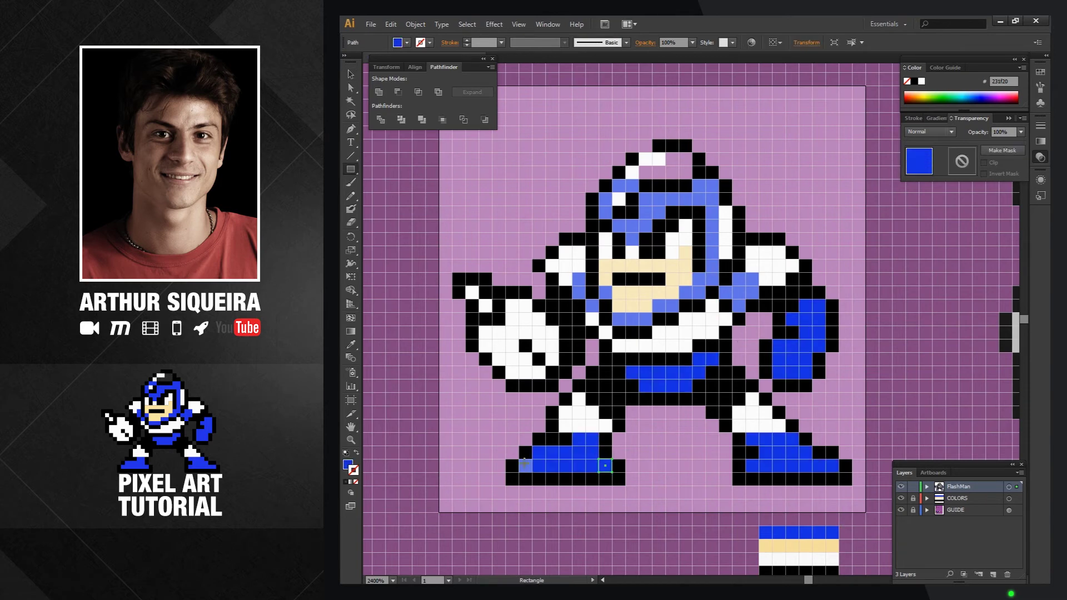
left_click_drag(613, 313, 653, 326)
left_click_drag(706, 206, 719, 272)
- Sample the white swatch and fill the chest, shoulders, eye, helmet highlight and pointing hand with white rectangles
key("i")
left_click(798, 559)
key("m")
left_click_drag(652, 326, 715, 338)
left_click_drag(746, 246, 779, 273)
left_click_drag(692, 219, 680, 246)
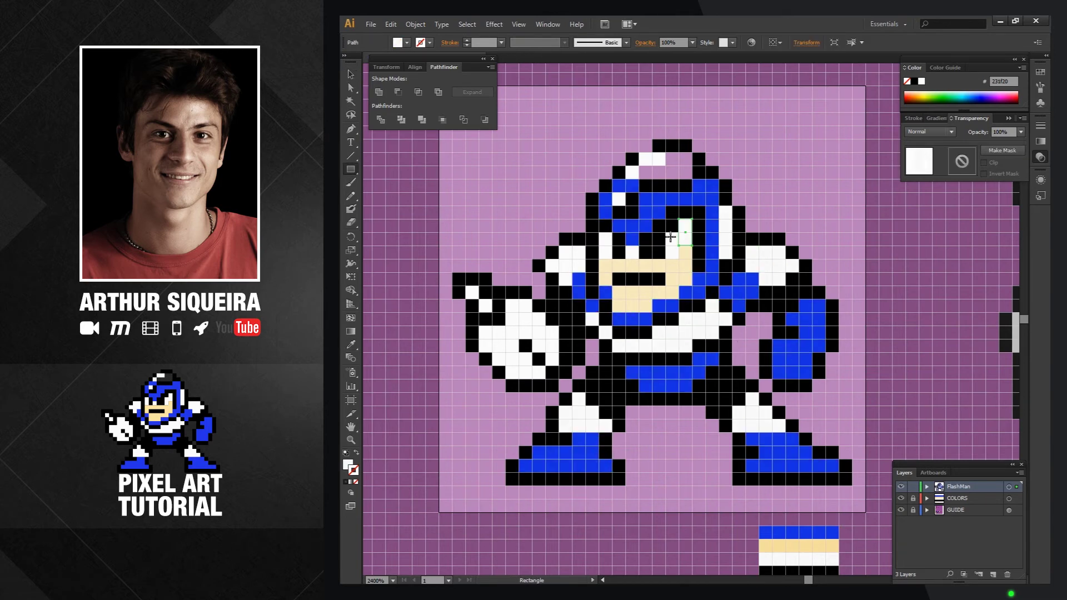
left_click_drag(625, 165, 639, 179)
left_click_drag(506, 366, 545, 379)
- Fill the face with rectangles in the sampled skin tone, and check the artwork with the GUIDE layer temporarily hidden
key("i")
left_click(799, 546)
key("m")
left_click_drag(679, 244, 693, 281)
key("v")
key("ctrl+shift+a")
left_click(901, 510)
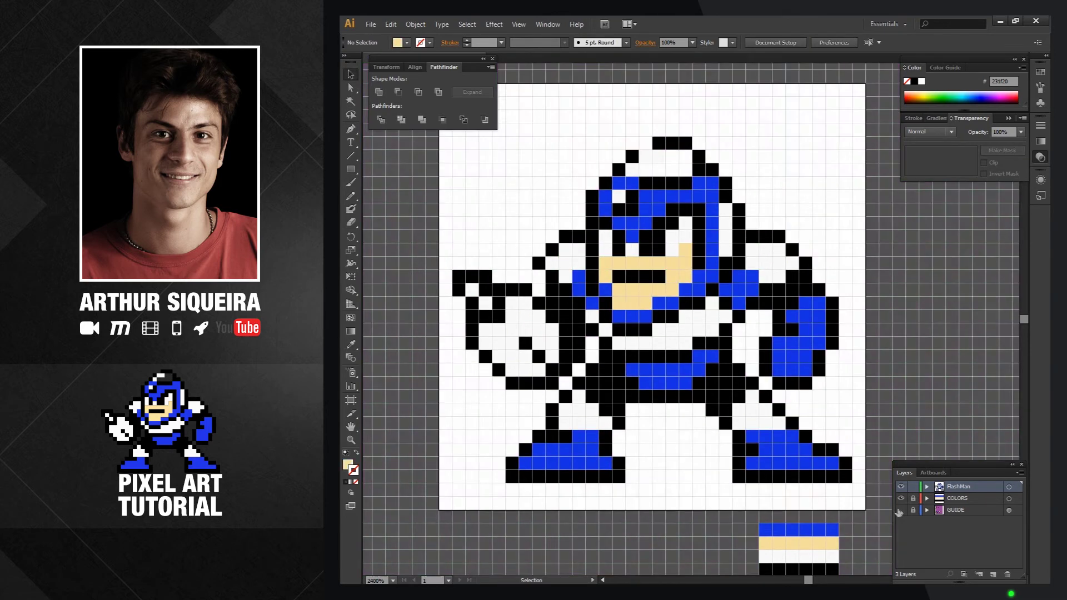
left_click(901, 509)
- Add a new layer named BG and place it between the FlashMan and COLORS layers
left_click(994, 575)
left_click_drag(963, 489, 976, 507)
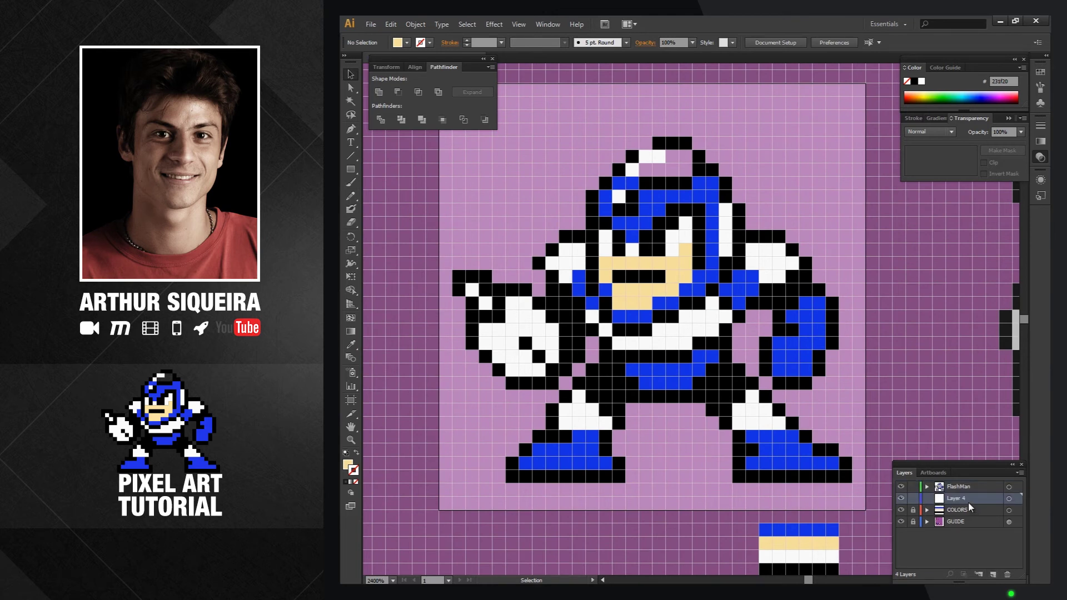
double_click(957, 499)
type("BG")
key("Return")
- Sample the guide's purple background, draw a 32 × 32 px rectangle covering the artboard on BG, and lock that layer
key("i")
left_click(905, 434)
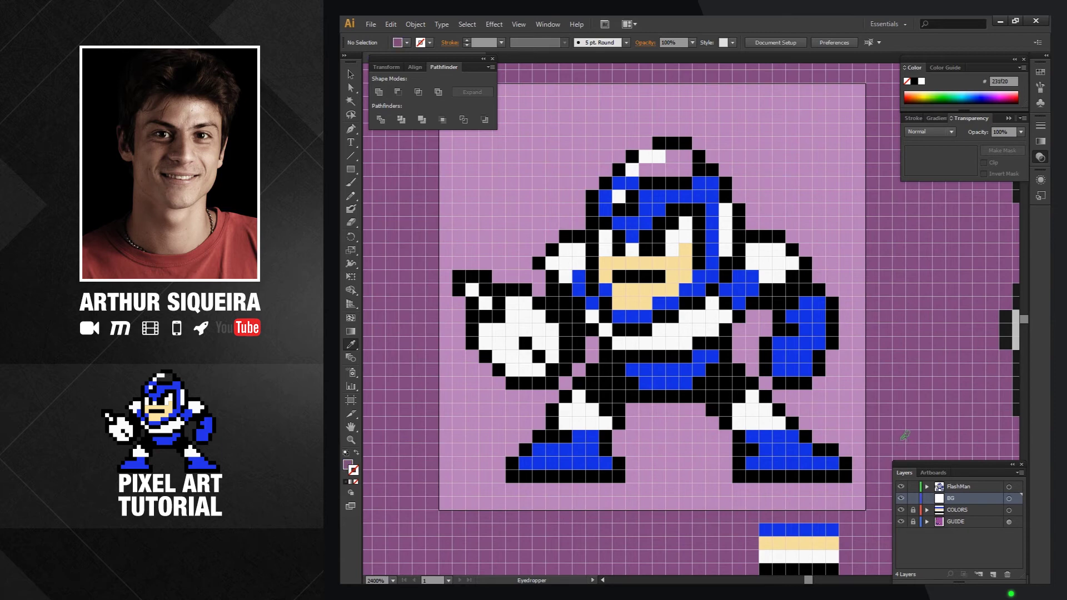
key("m")
scroll(507, 147, "up", 1)
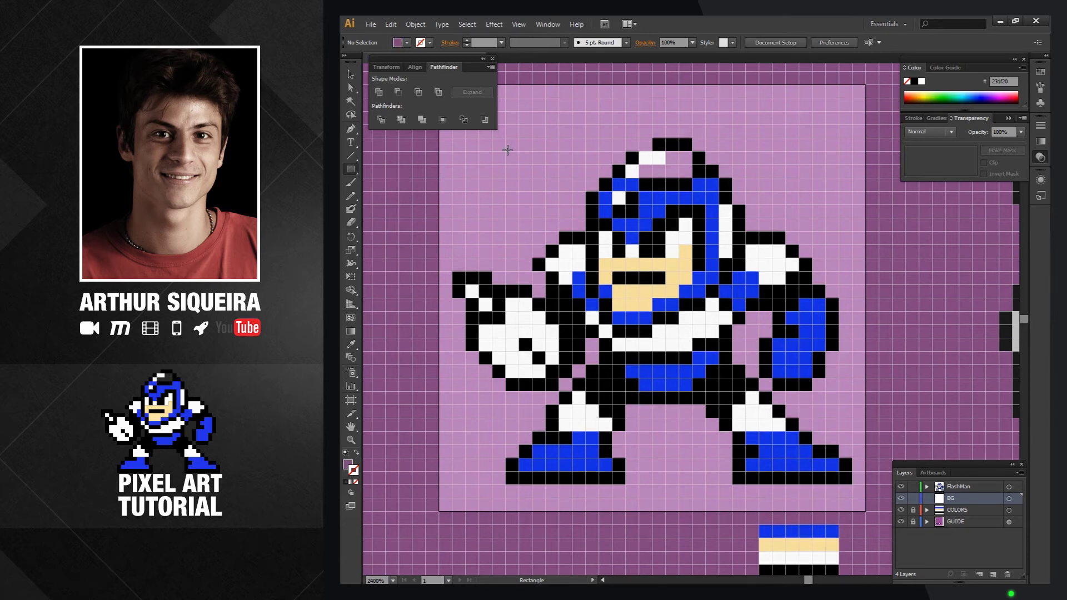
key("ctrl+minus")
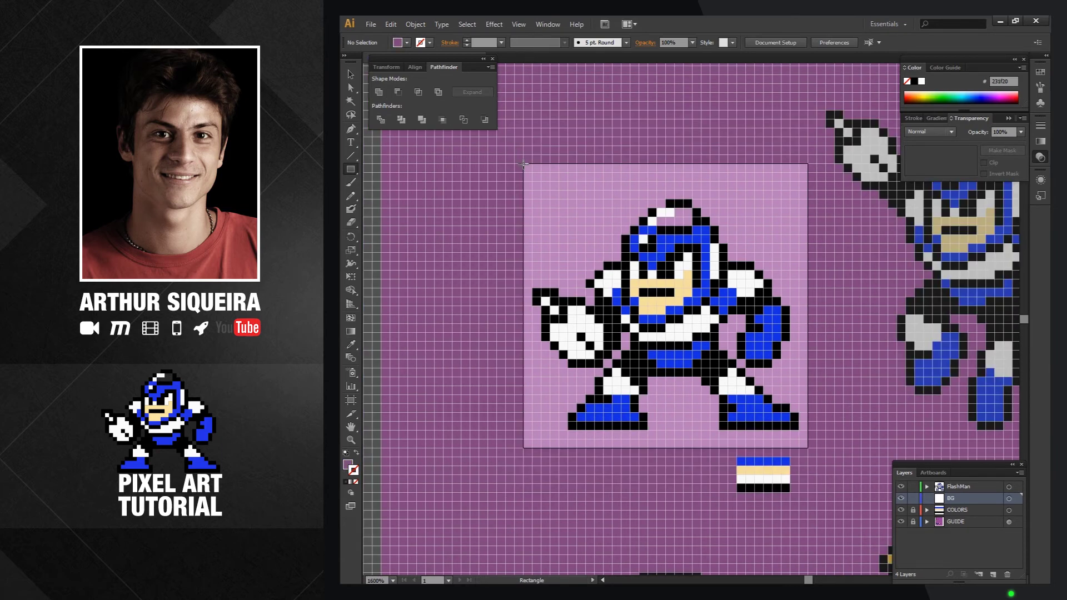
left_click_drag(523, 164, 808, 447)
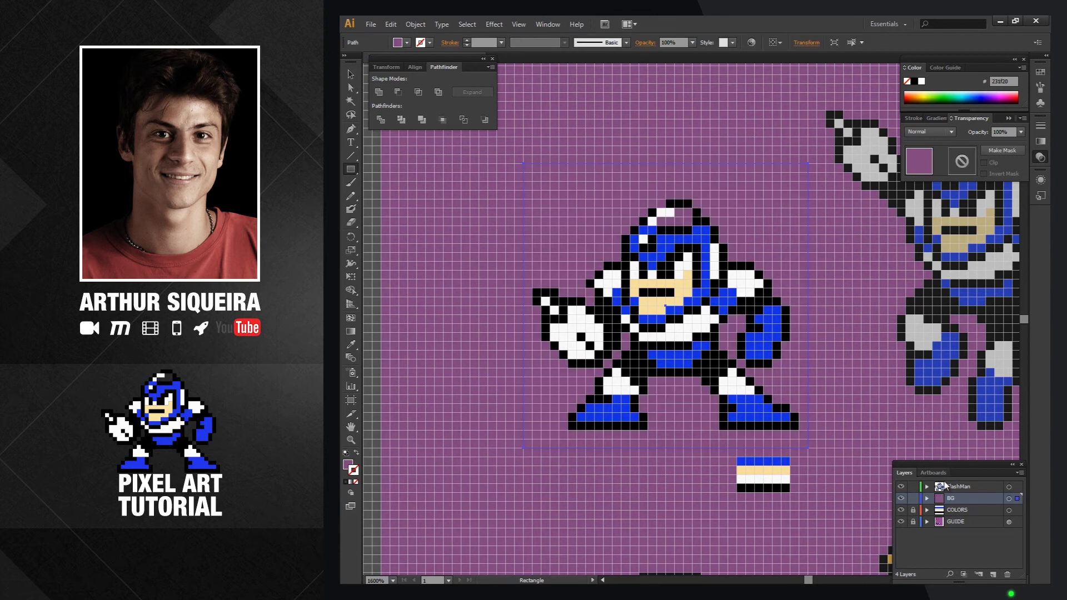
double_click(954, 503)
left_click(912, 498)
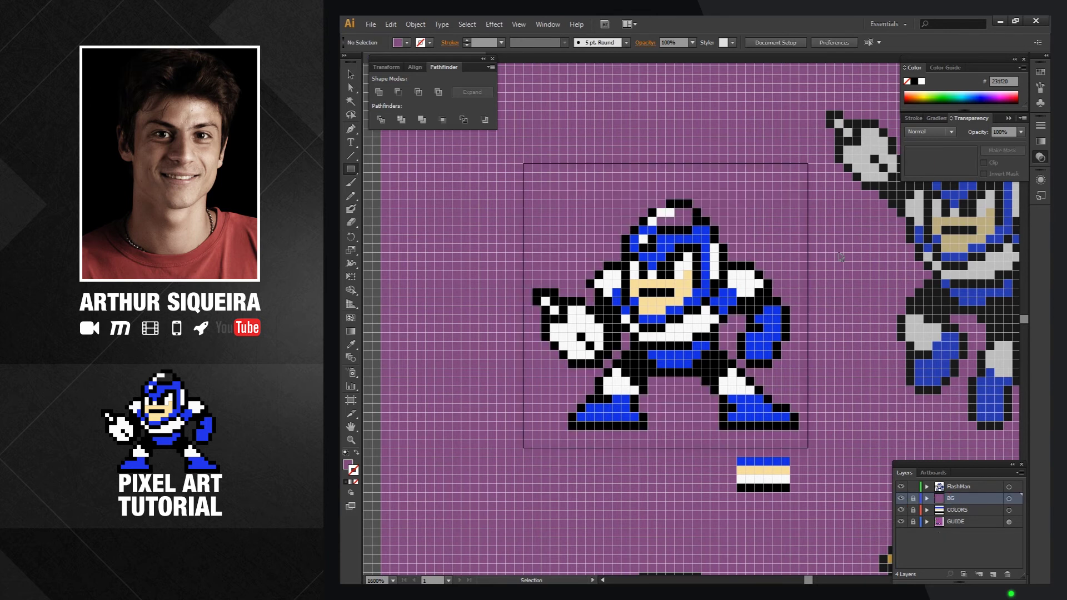
- Toggle the FlashMan layer's visibility to check the artwork, then hide the BG layer and move it below GUIDE
key("ctrl+plus")
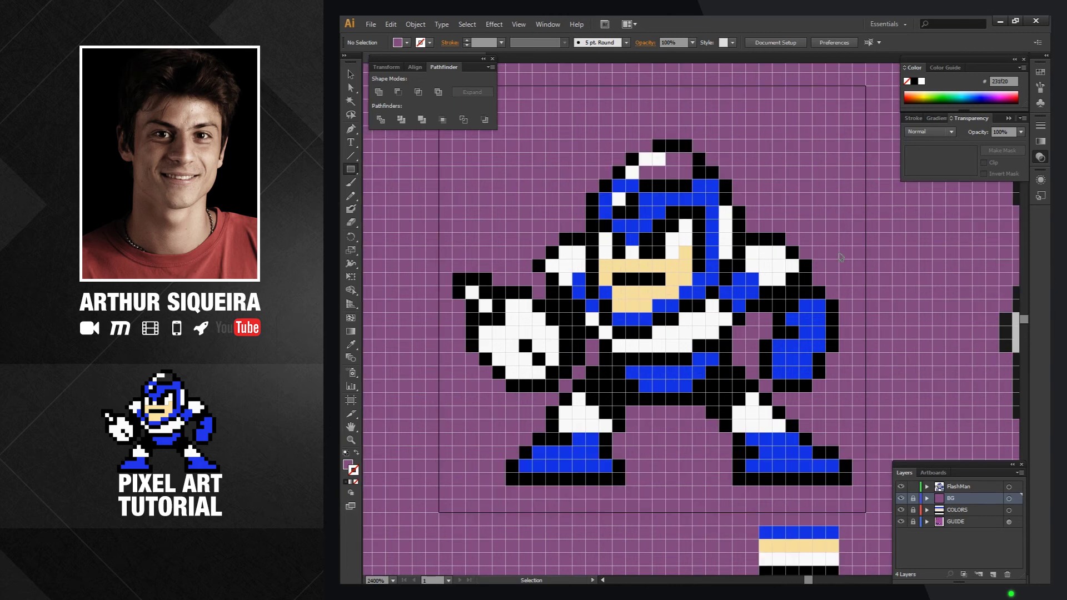
left_click(902, 488)
left_click(901, 488)
left_click(902, 488)
left_click(902, 499)
left_click_drag(959, 500, 971, 538)
- Select all artwork on the FlashMan layer to examine its separate rectangles, and clear the selection
left_click(1012, 489)
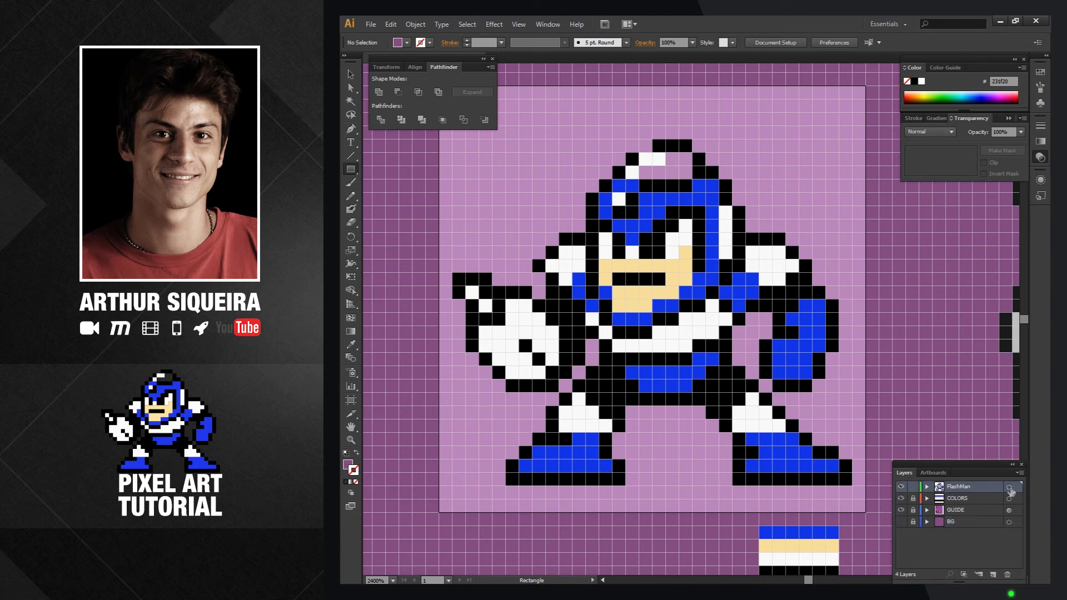
left_click(1010, 489)
key("v")
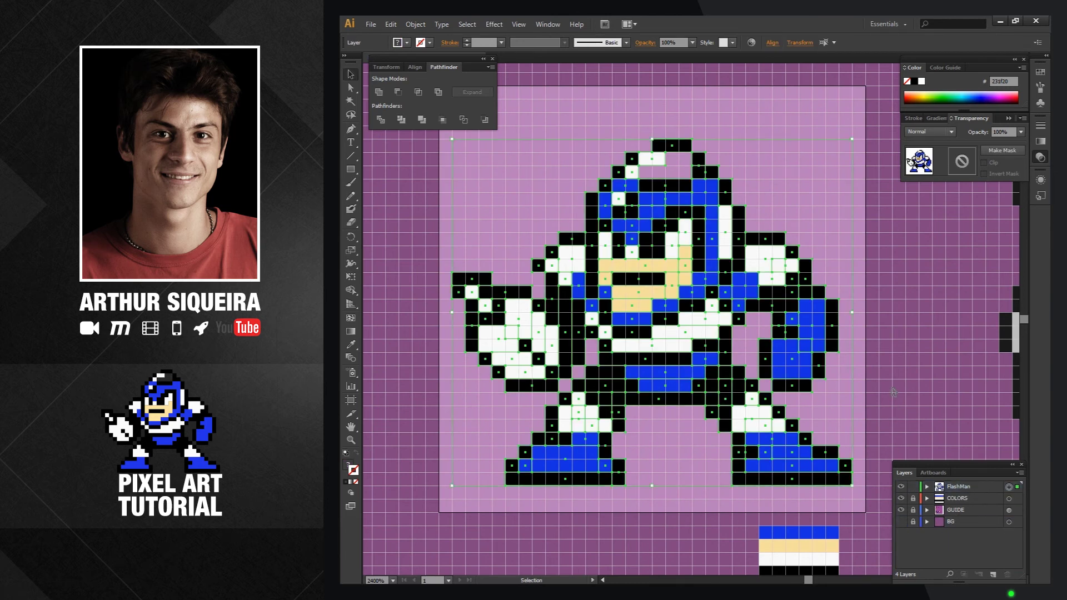
left_click(893, 392)
- Select every object sharing the black outline's fill color and combine them with Pathfinder Merge
left_click(684, 147)
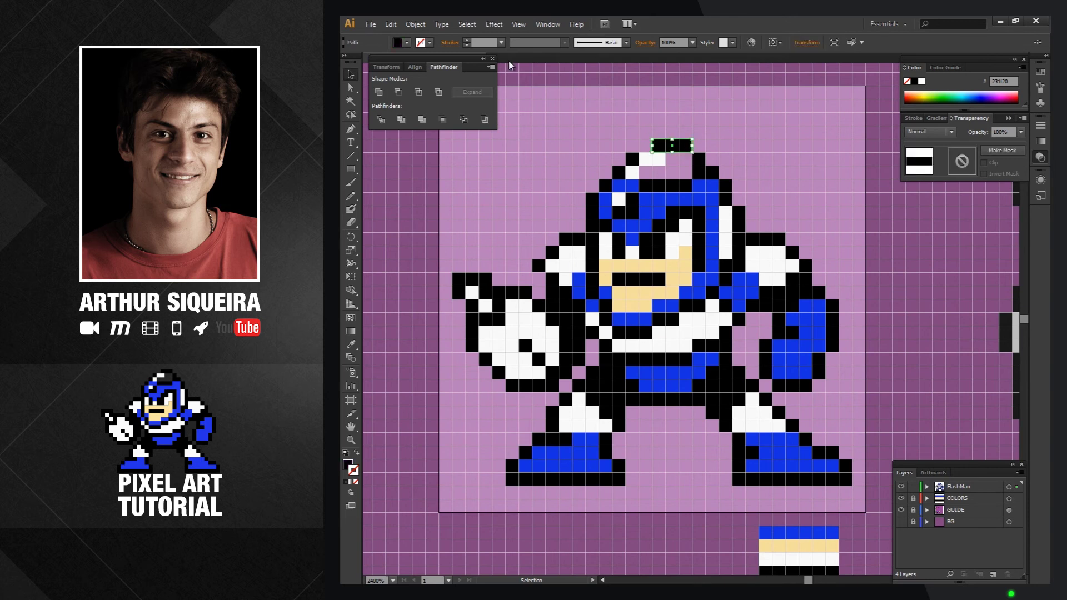
left_click(472, 28)
mouse_move(539, 133)
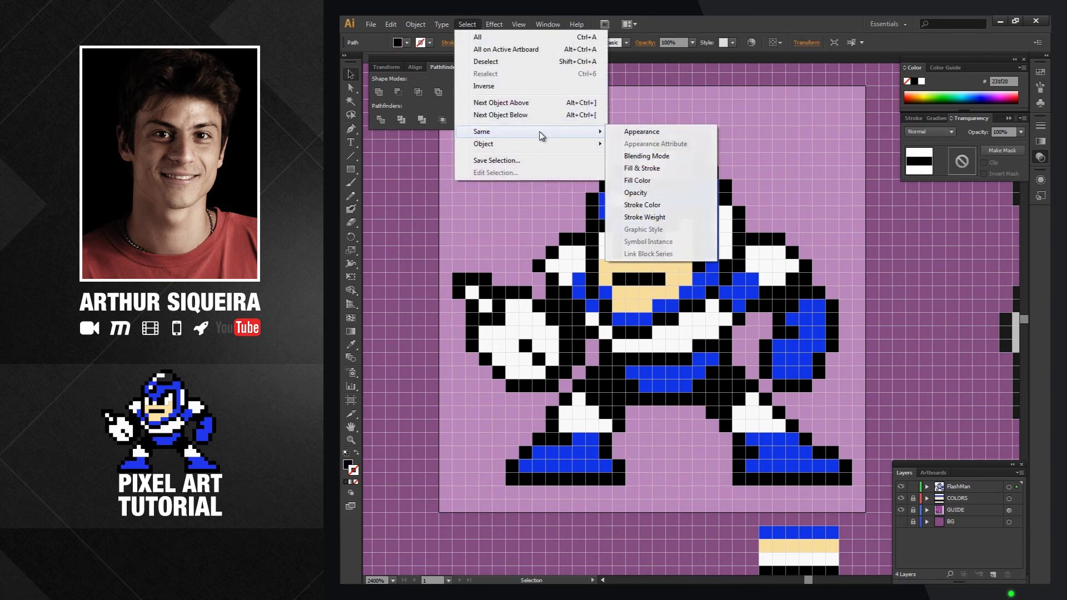
left_click(637, 181)
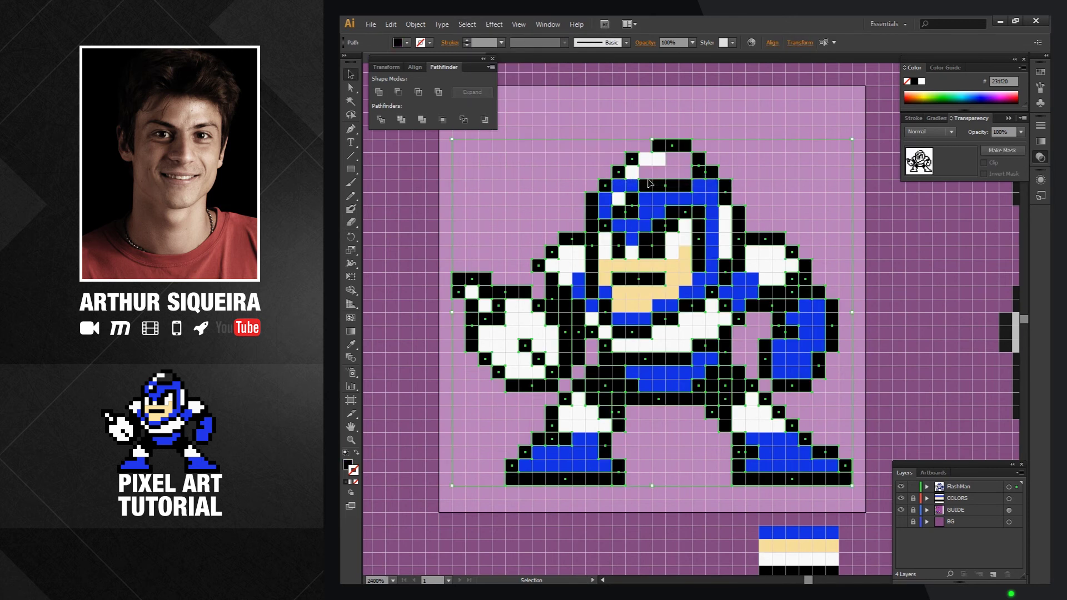
left_click(422, 121)
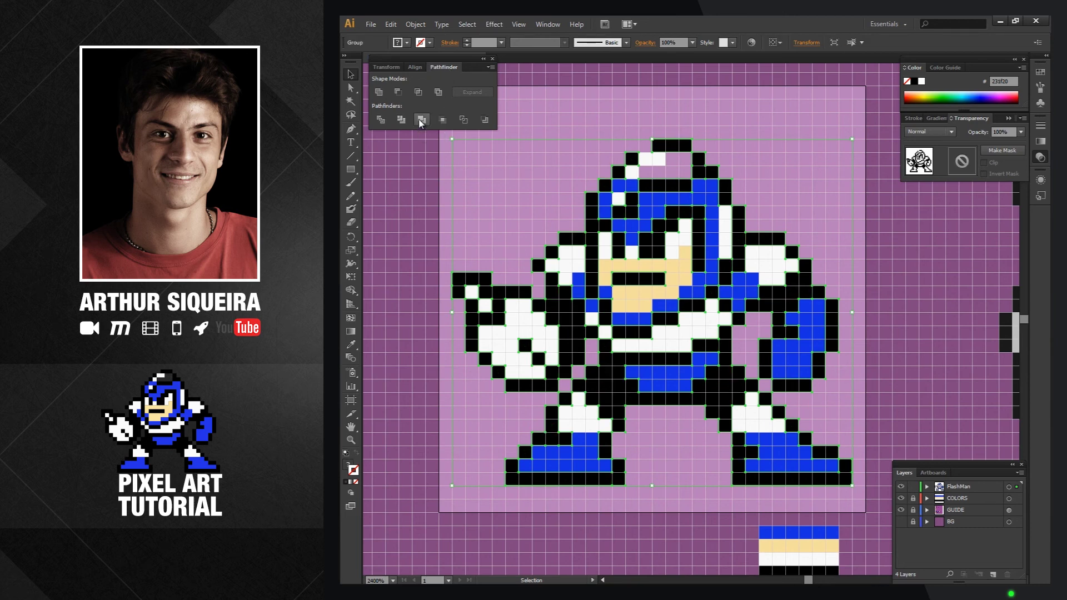
- Select all objects with the helmet highlight's white fill color, combine them with Pathfinder Merge, and deselect
left_click(656, 162)
left_click(467, 25)
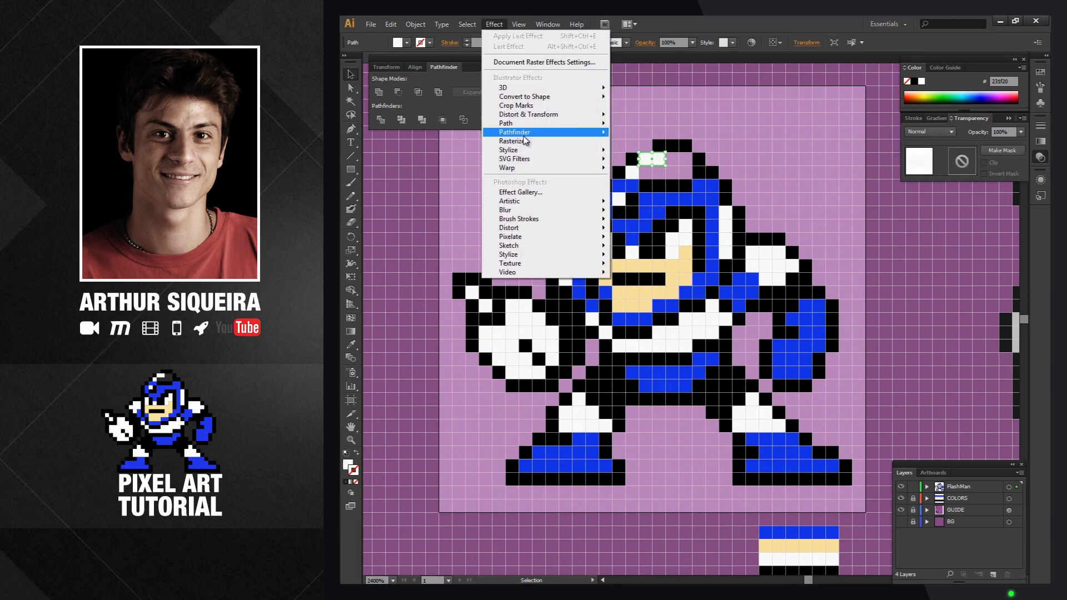
mouse_move(502, 135)
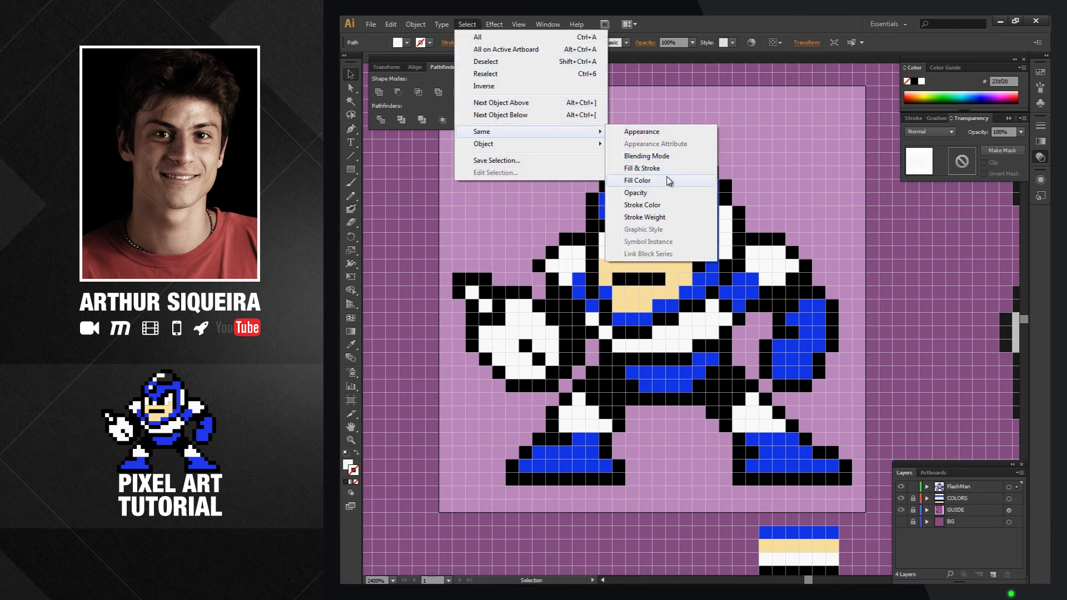
left_click(627, 180)
left_click(422, 120)
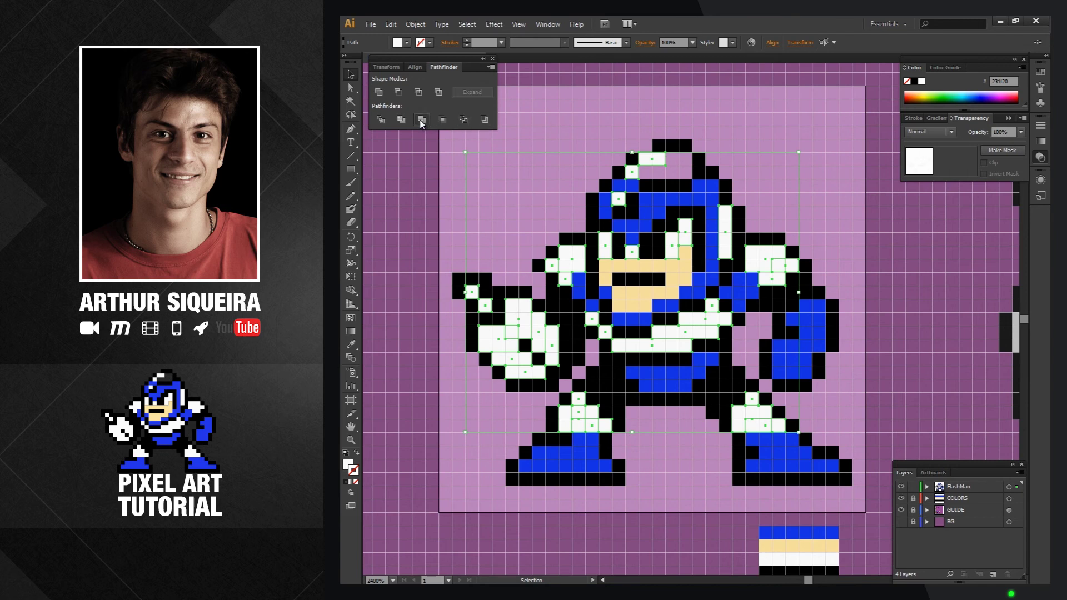
left_click(584, 120)
- Select all objects with the helmet's blue fill color and combine them with Pathfinder Merge
left_click(628, 186)
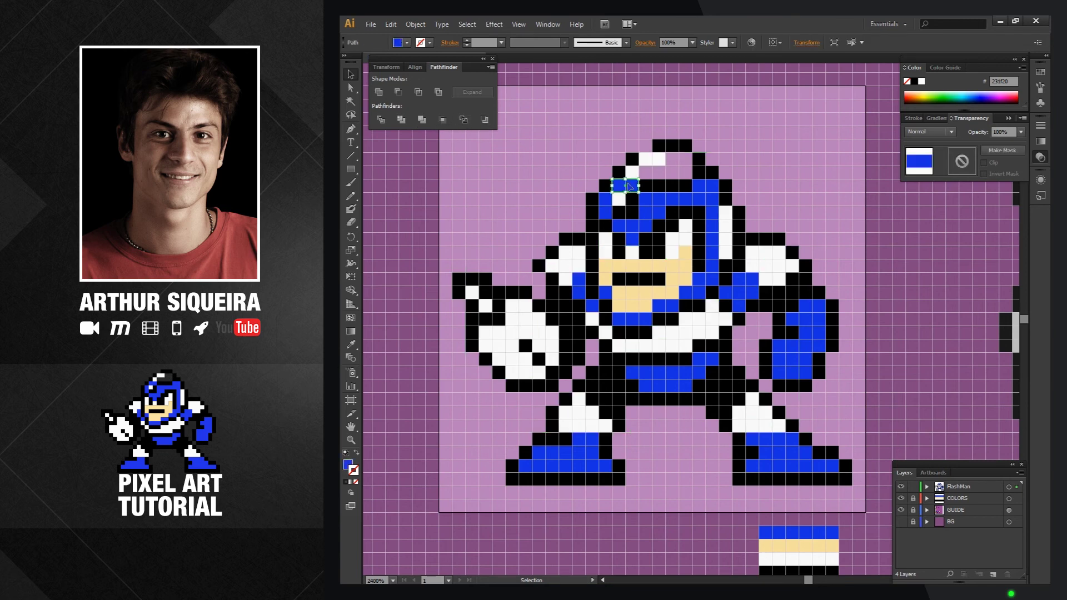
left_click(486, 23)
mouse_move(533, 131)
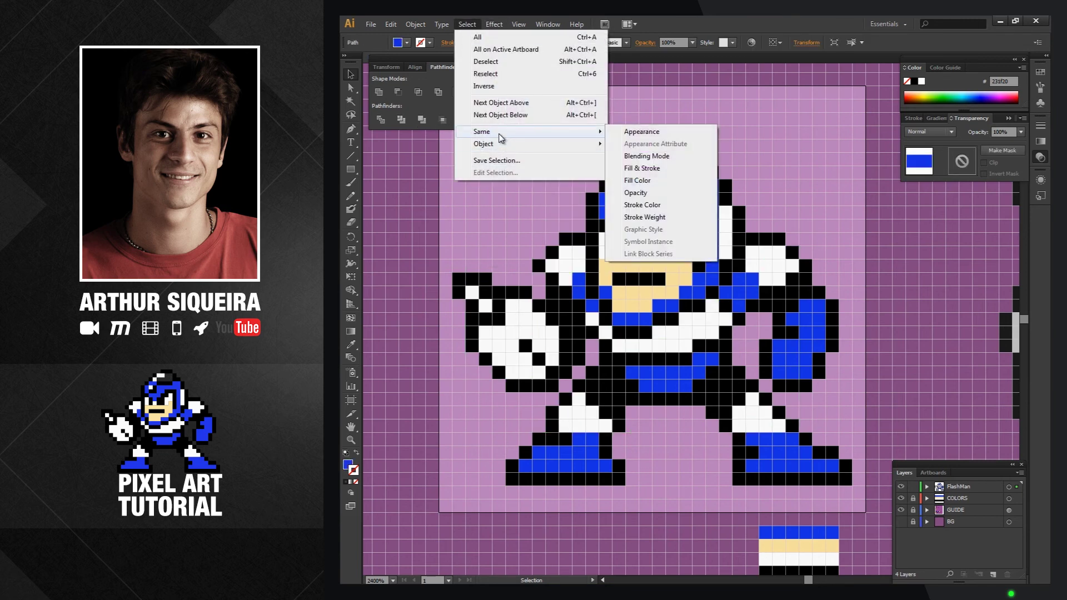
left_click(647, 181)
left_click(422, 120)
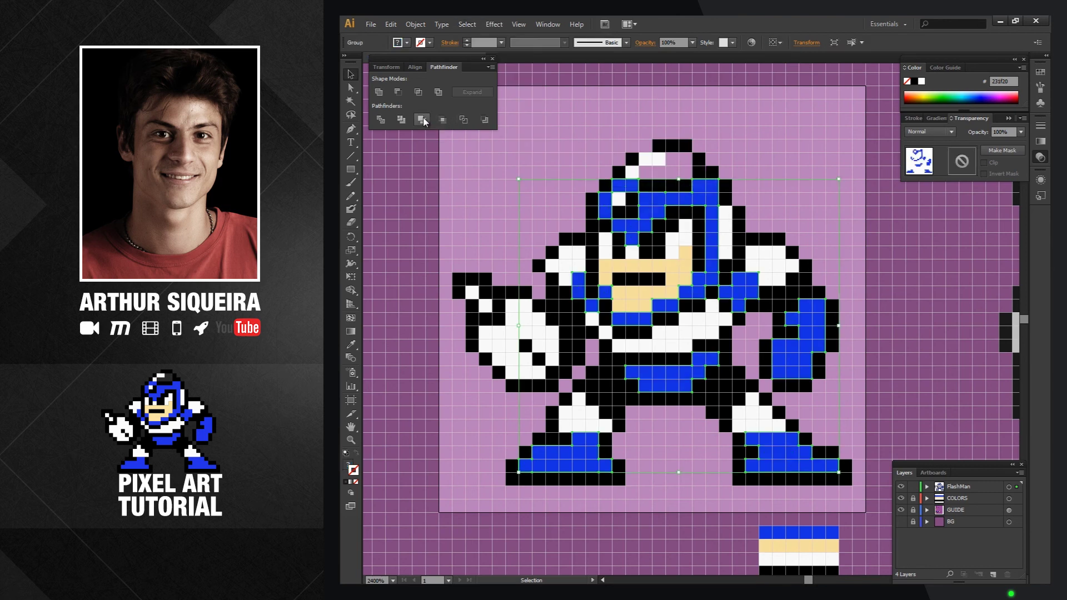
- Select all face objects with the skin-tone fill color and combine them with Pathfinder Merge
left_click(616, 268)
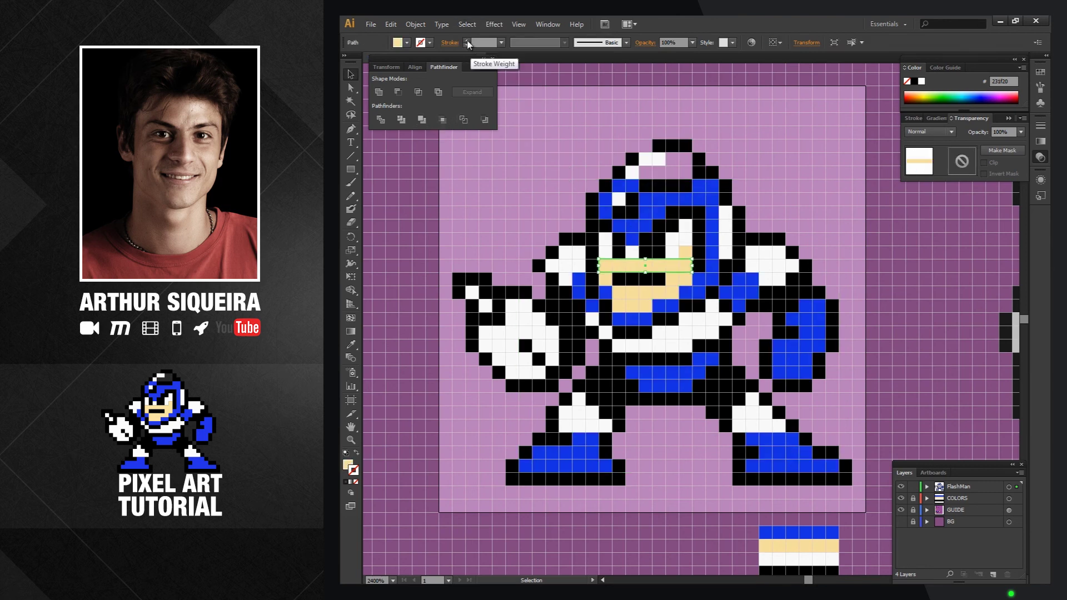
left_click(467, 24)
mouse_move(578, 139)
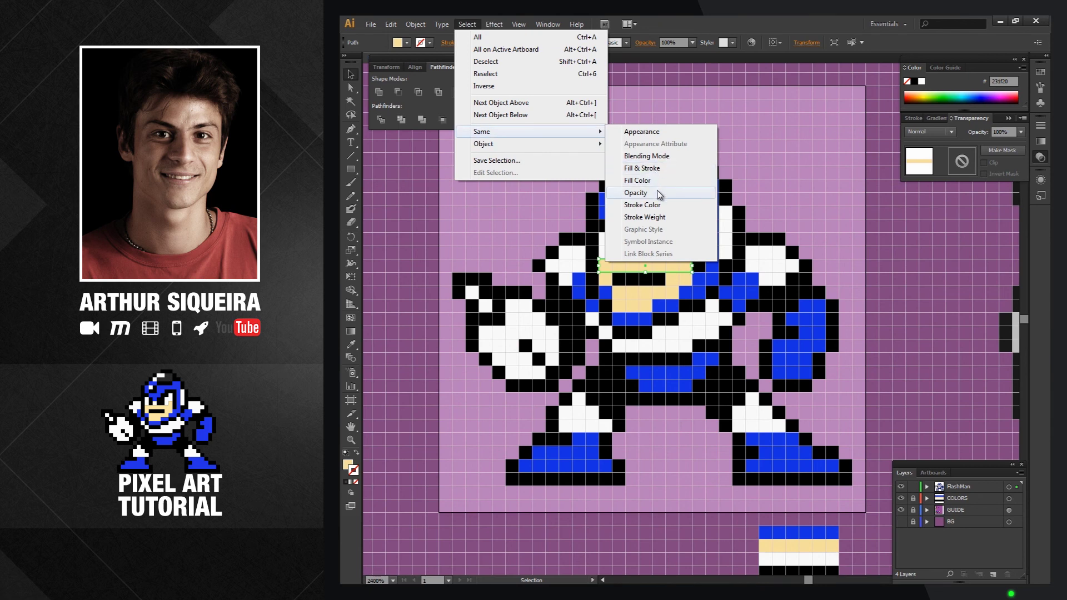
left_click(638, 180)
left_click(423, 120)
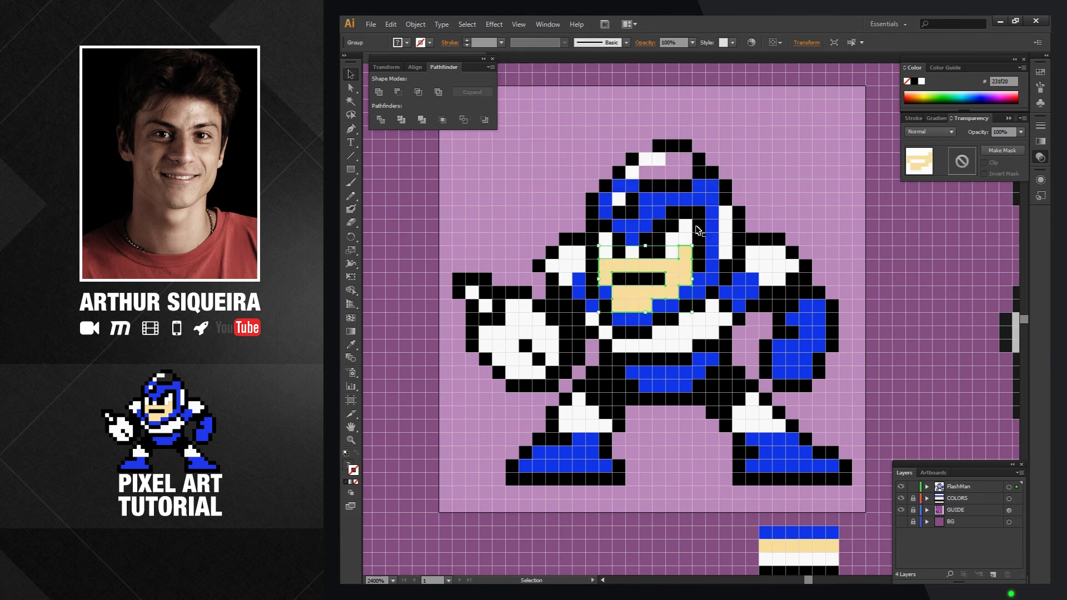
- Check the merged color groups inside the FlashMan layer, clear the selection, and hide the COLORS and GUIDE layers
left_click(926, 487)
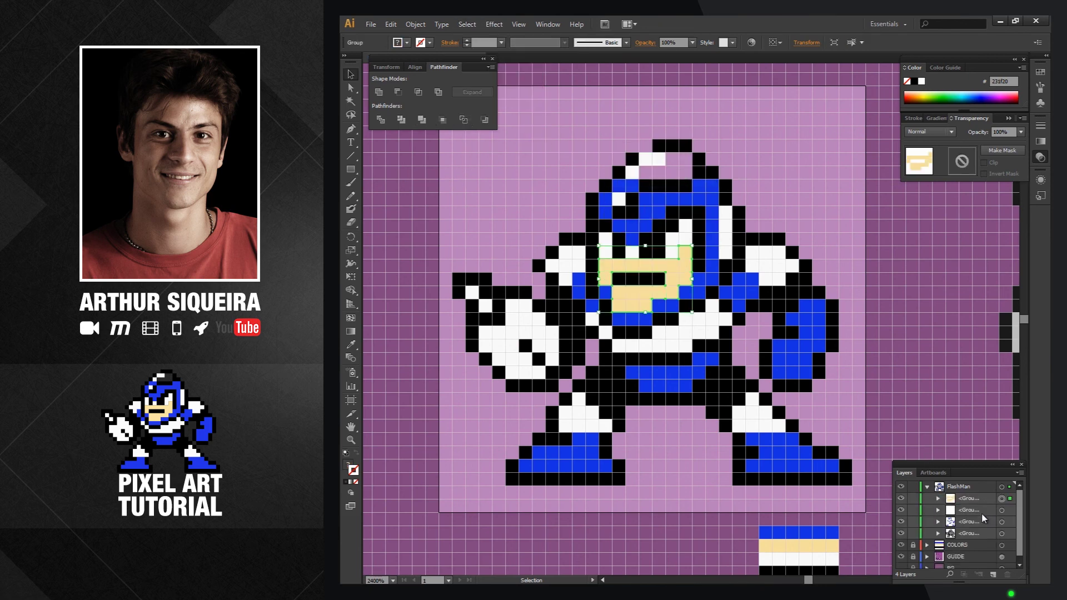
left_click(928, 487)
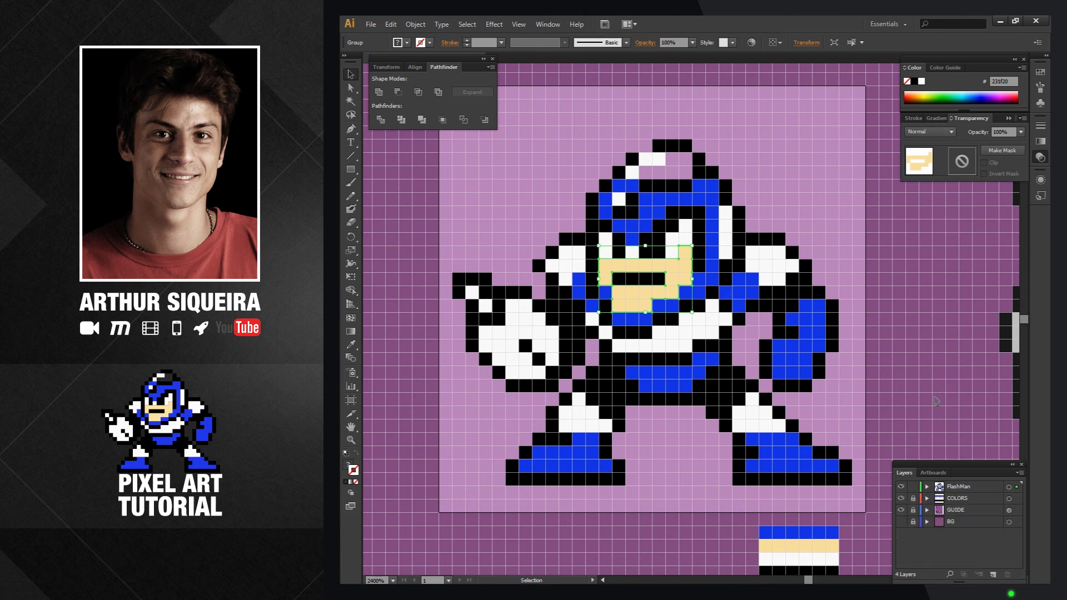
left_click(937, 398)
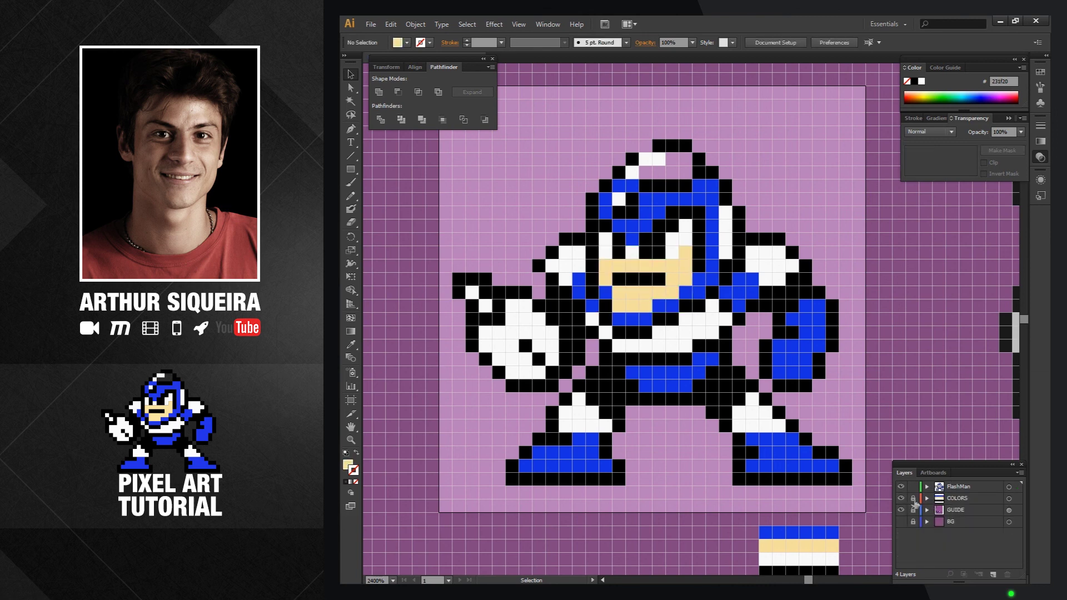
left_click_drag(902, 499, 902, 512)
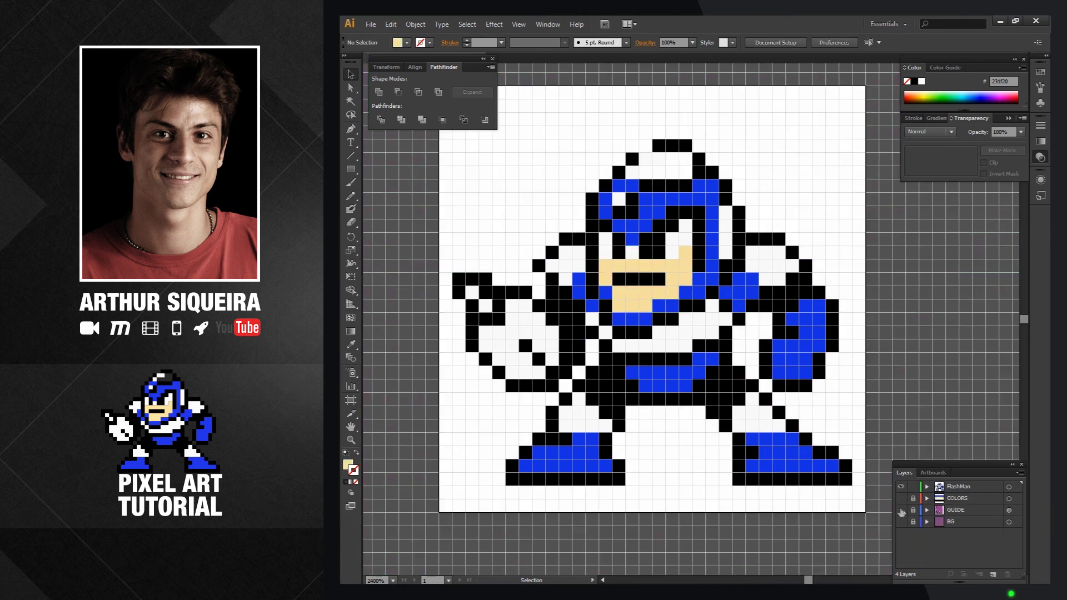